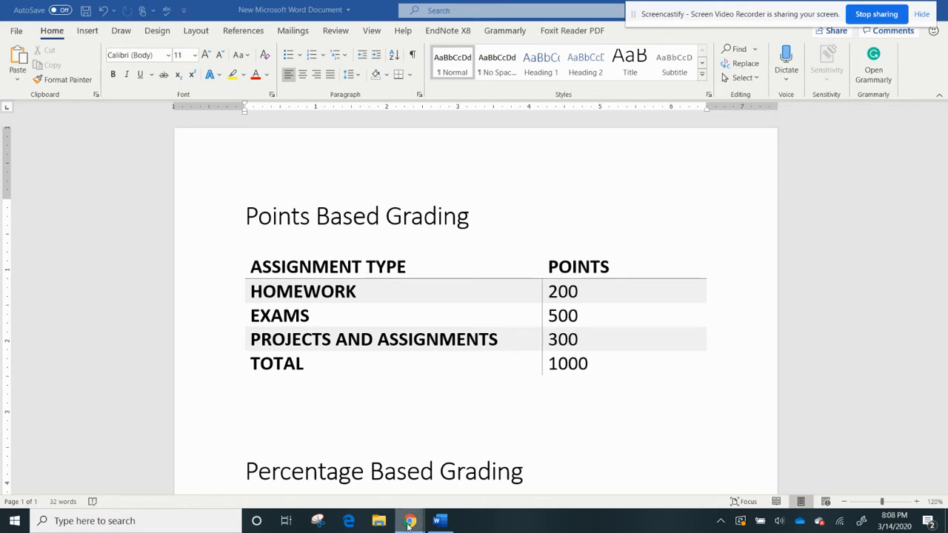
# Switch to the course page in Chrome and start the Grades Setup Wizard from the course's Grades area.
pyautogui.moveTo(409, 524)
pyautogui.click(356, 480)
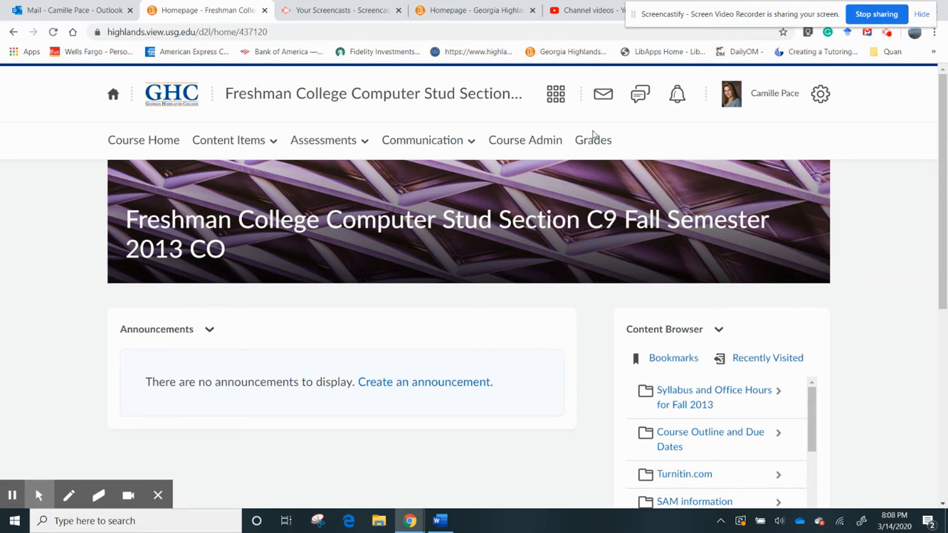
pyautogui.click(592, 140)
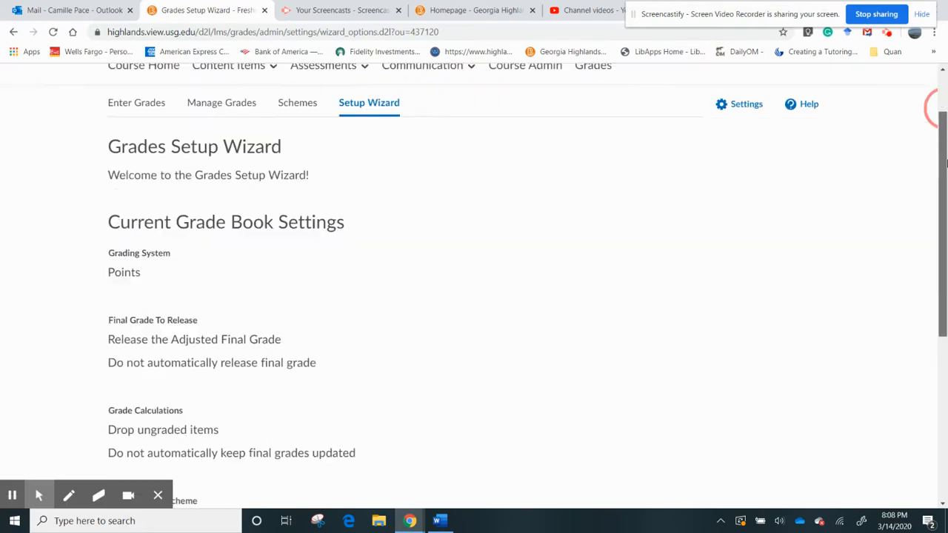
pyautogui.moveTo(943, 111); pyautogui.dragTo(924, 193)
pyautogui.click(153, 505)
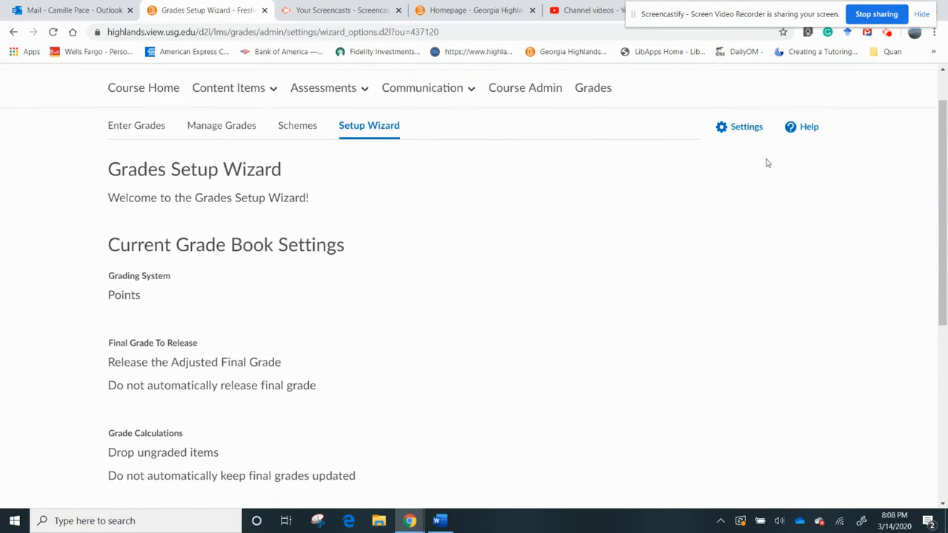
pyautogui.scroll(-5, 932, 230)
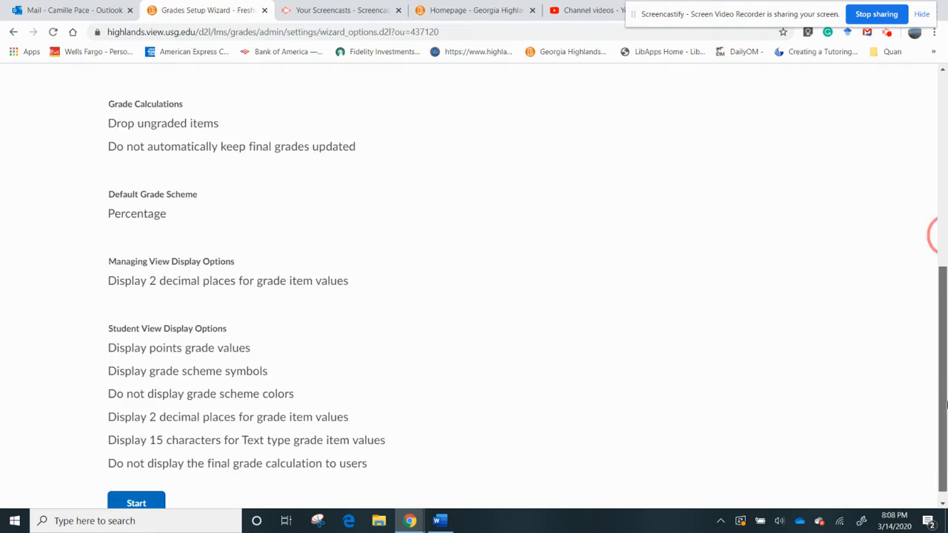
pyautogui.click(141, 503)
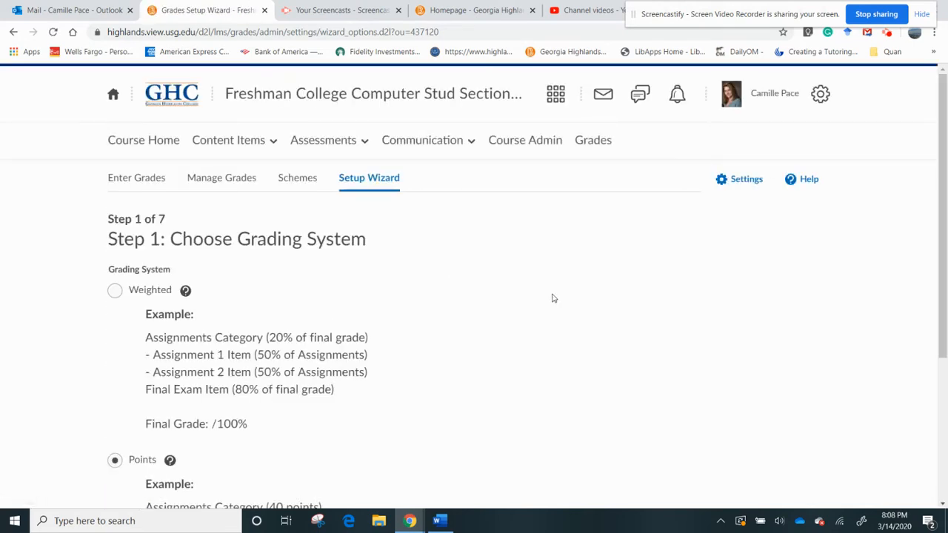
# Choose Points as the grading system and continue to the final grade release settings.
pyautogui.scroll(-3, 946, 194)
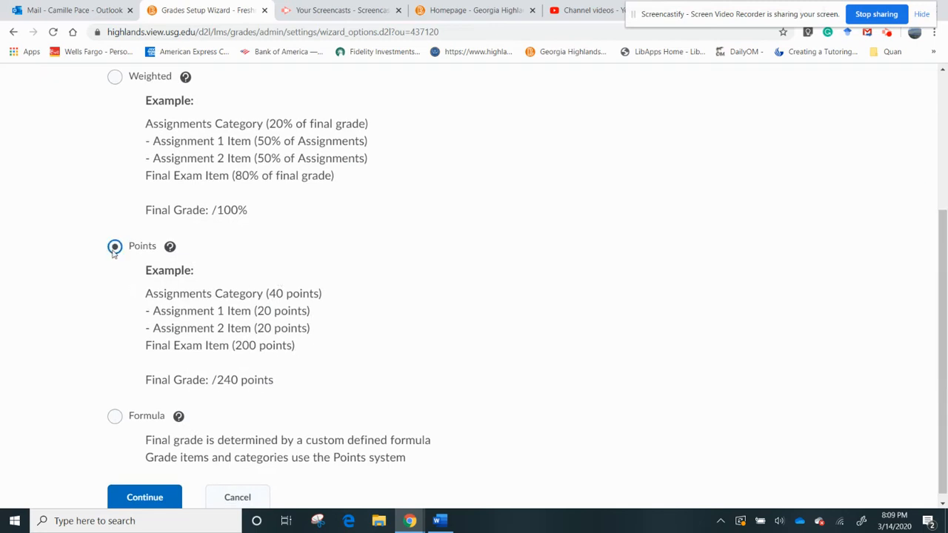
pyautogui.click(114, 78)
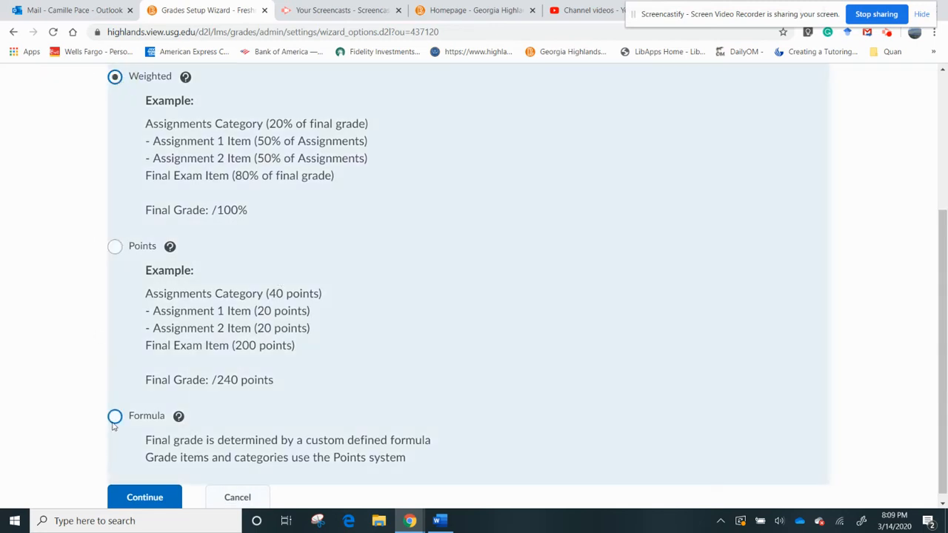
pyautogui.click(115, 416)
pyautogui.click(113, 251)
pyautogui.click(144, 498)
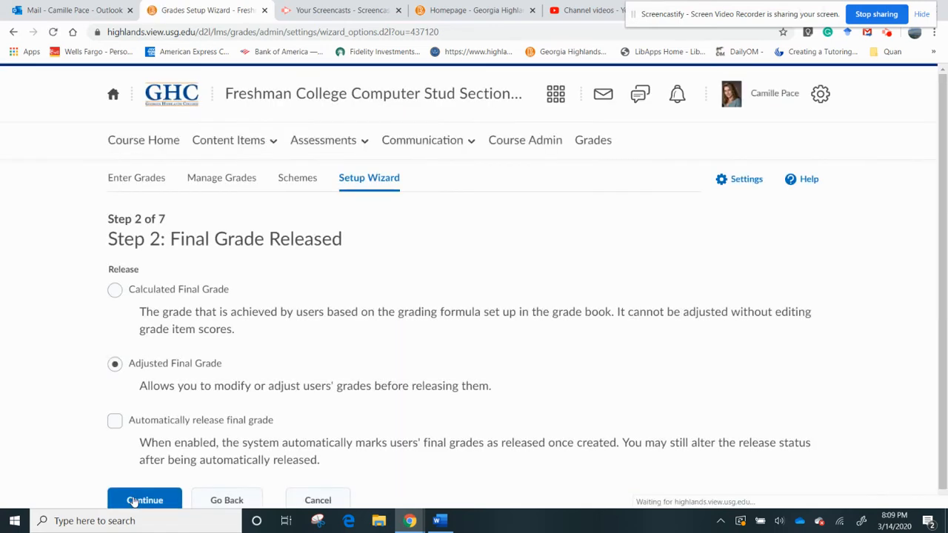
# Release the Calculated Final Grade, enable automatic release of the final grade, and continue to the grade calculations.
pyautogui.click(115, 291)
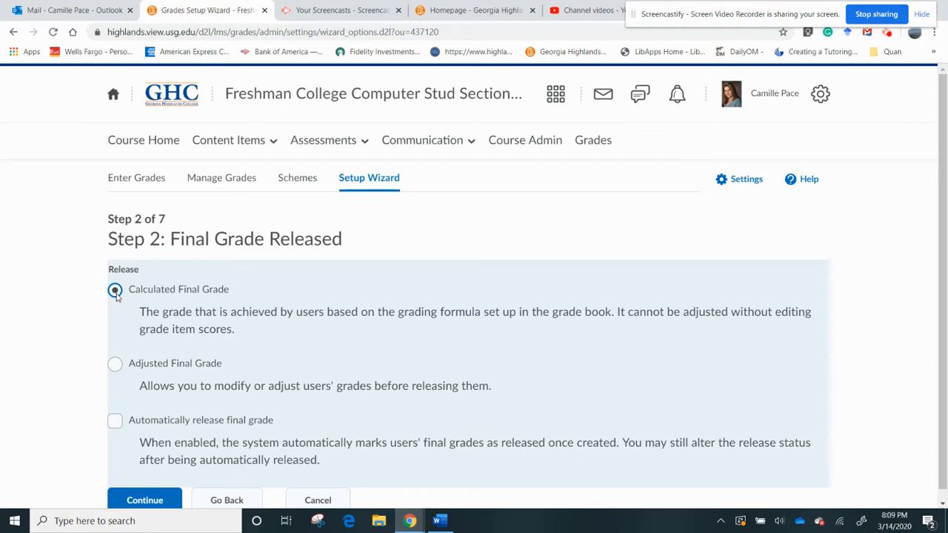
pyautogui.scroll(-1, 938, 222)
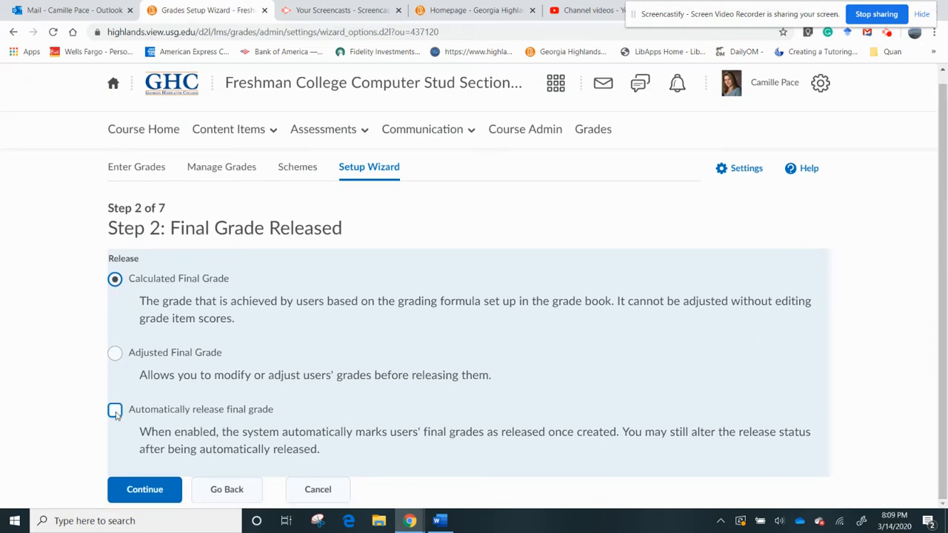
pyautogui.click(115, 411)
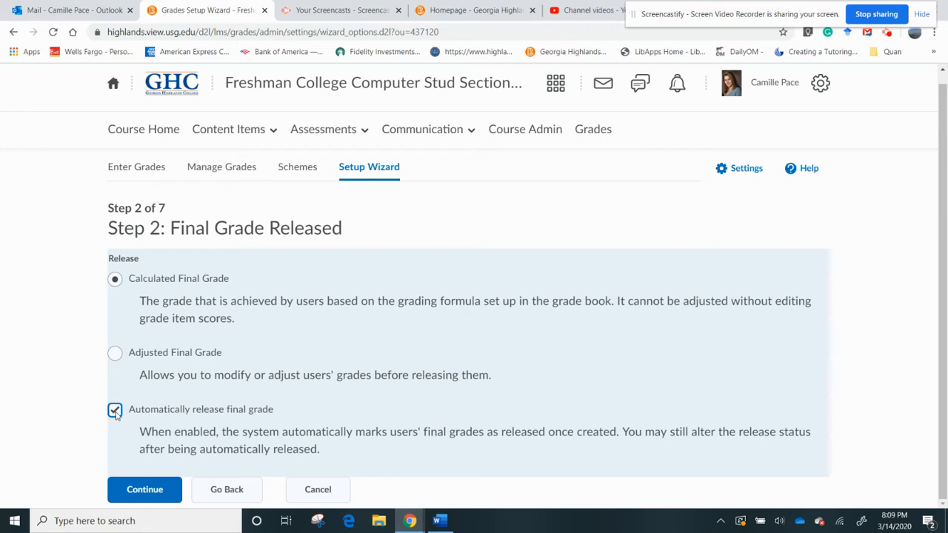
pyautogui.click(155, 494)
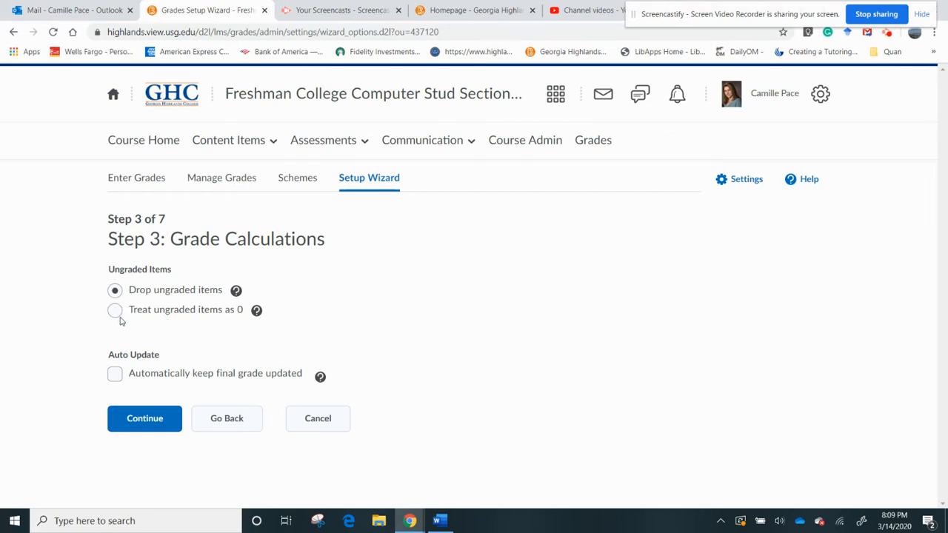
# Enable automatic final grade updating, then accept the Percentage default scheme and 2 decimal places for the managing view.
pyautogui.click(115, 374)
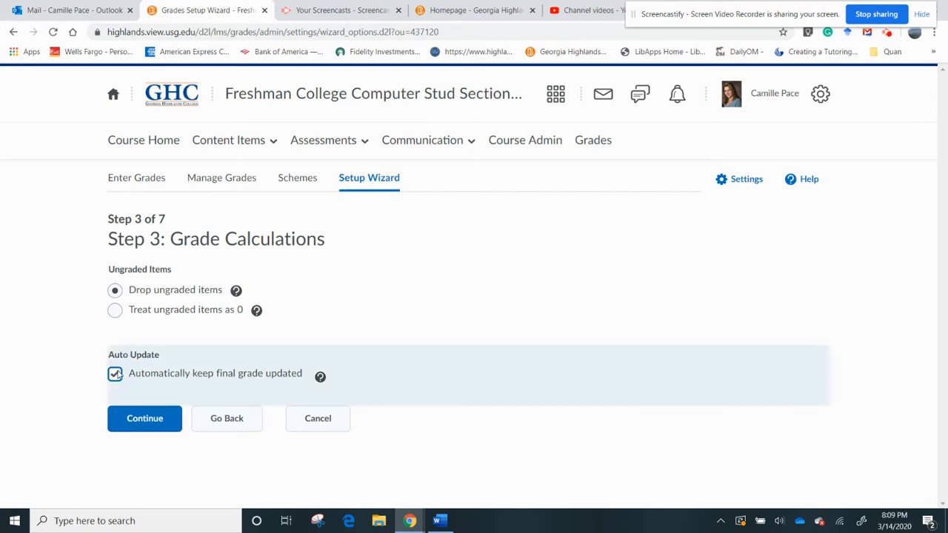
pyautogui.click(153, 427)
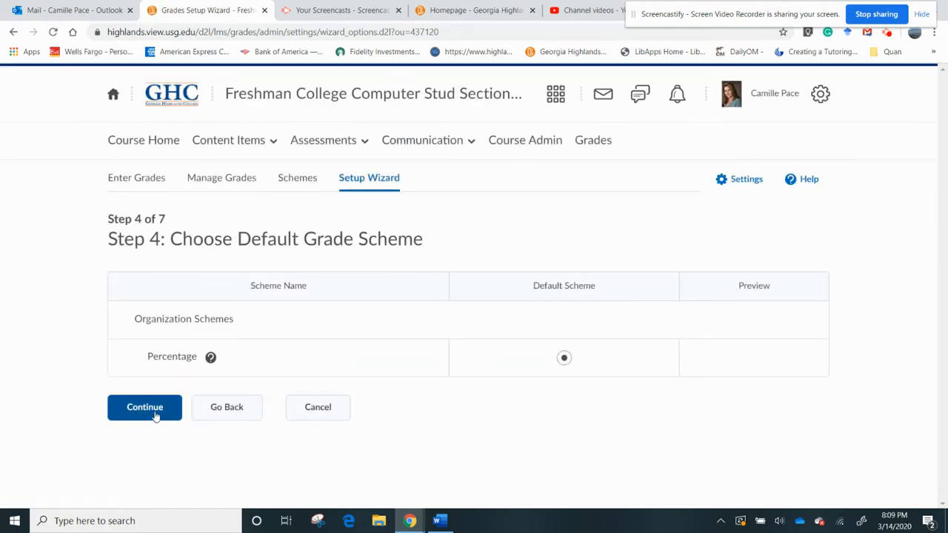
pyautogui.click(155, 412)
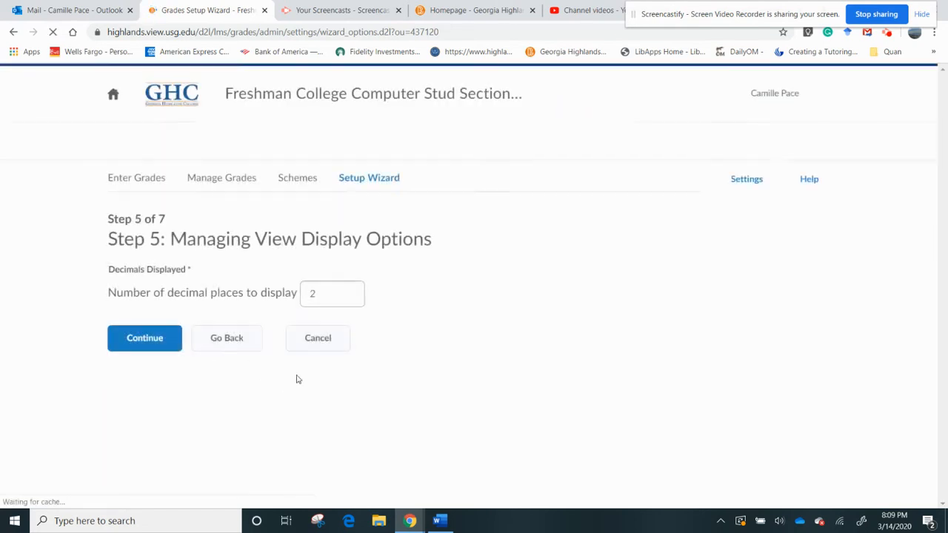
pyautogui.click(141, 342)
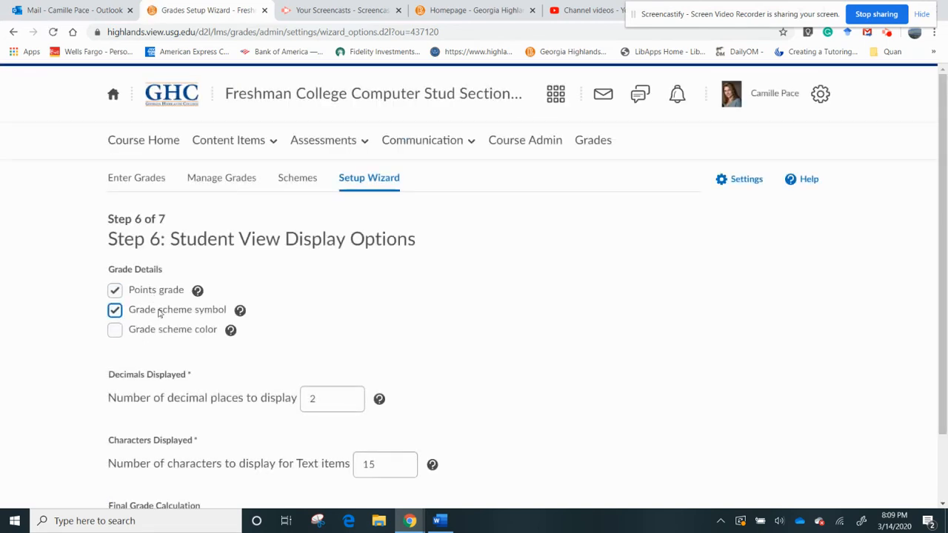
# Enable the grade scheme color and the display of the final grade calculation in the student view options.
pyautogui.click(115, 333)
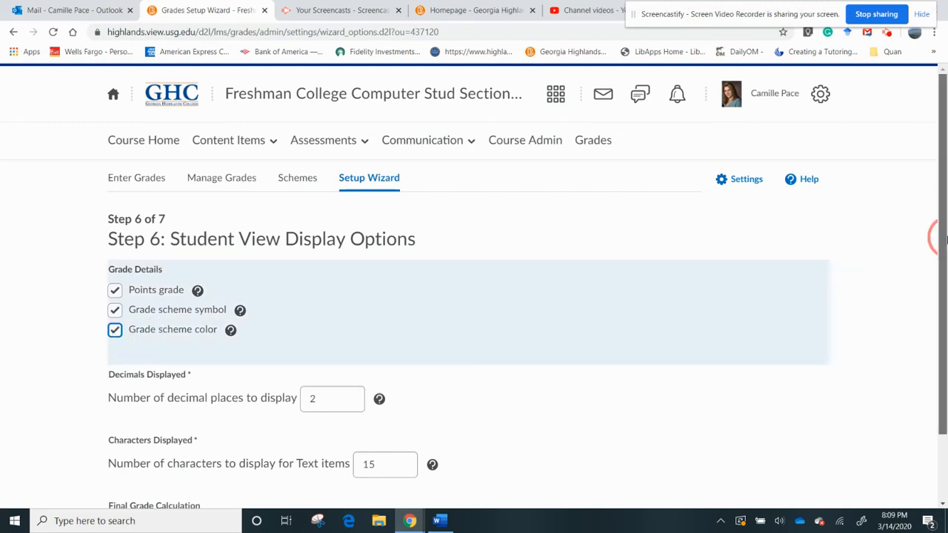
pyautogui.scroll(-1, 946, 314)
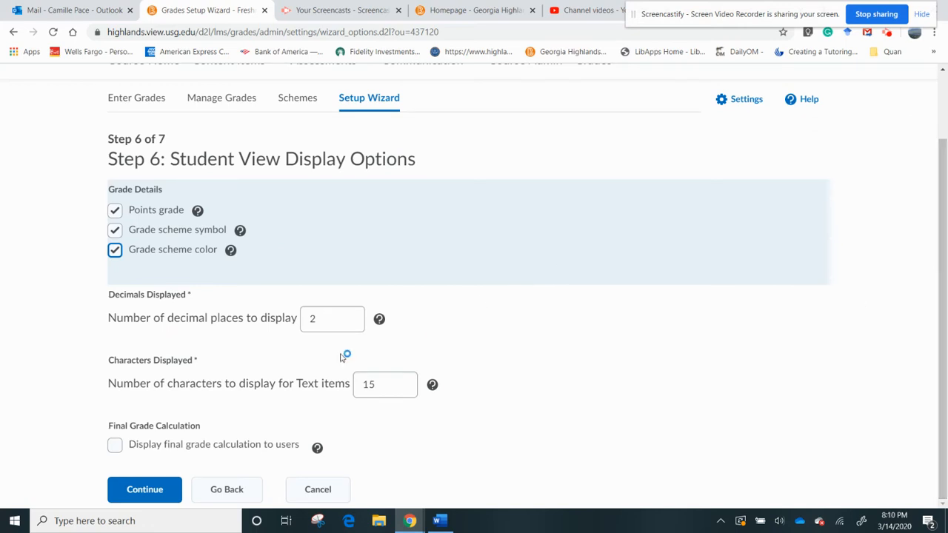
pyautogui.click(115, 448)
# Set the number of characters displayed for Text items to 20 and finish the grades setup wizard.
pyautogui.click(396, 390)
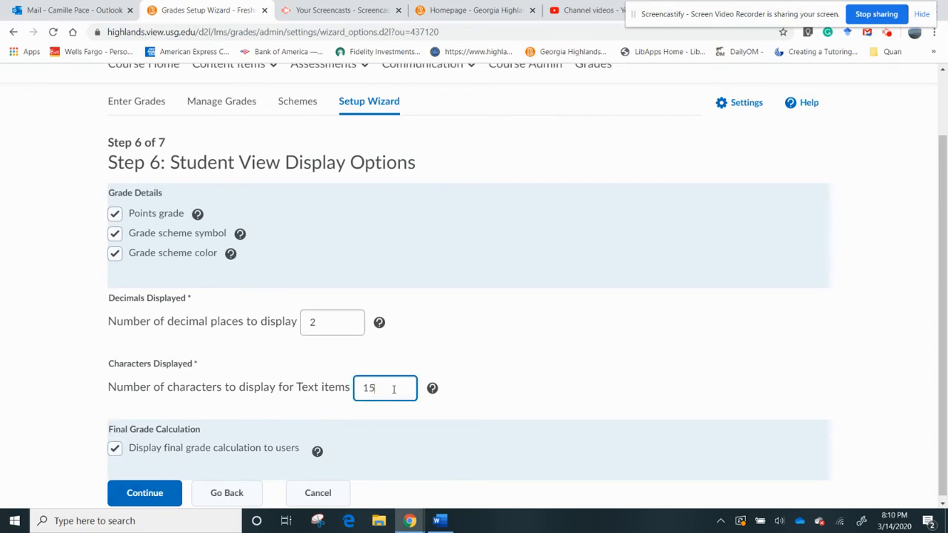
pyautogui.press('BackSpace')
pyautogui.press('BackSpace')
pyautogui.write('20')
pyautogui.click(173, 494)
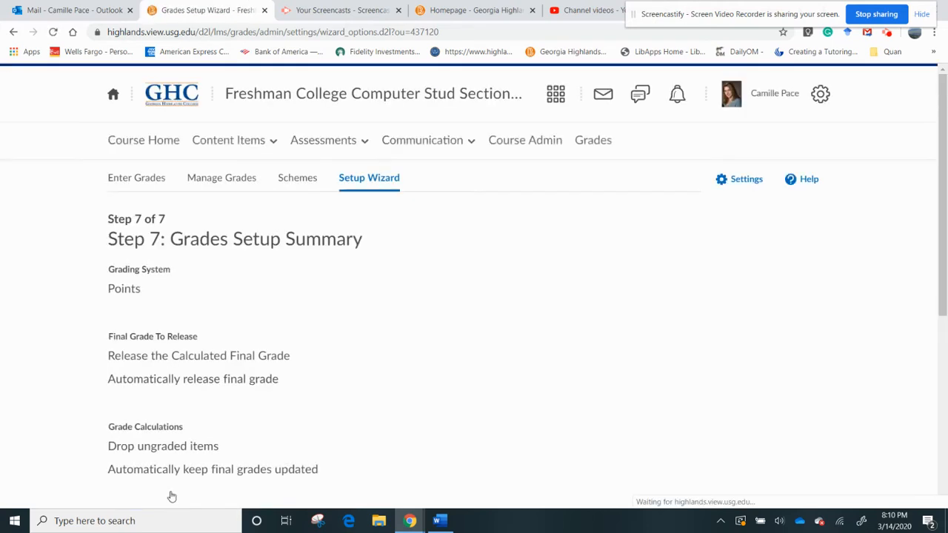
pyautogui.moveTo(940, 220); pyautogui.dragTo(945, 406)
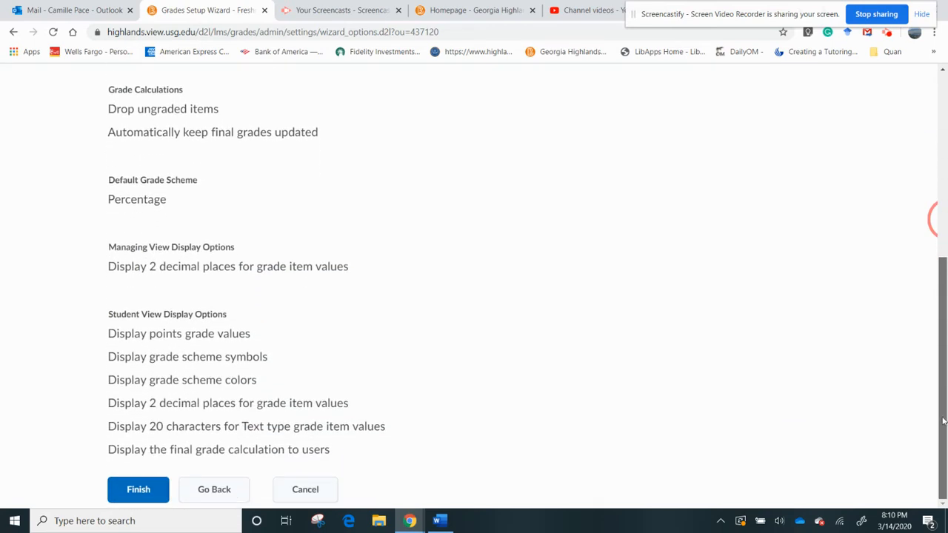
pyautogui.click(156, 493)
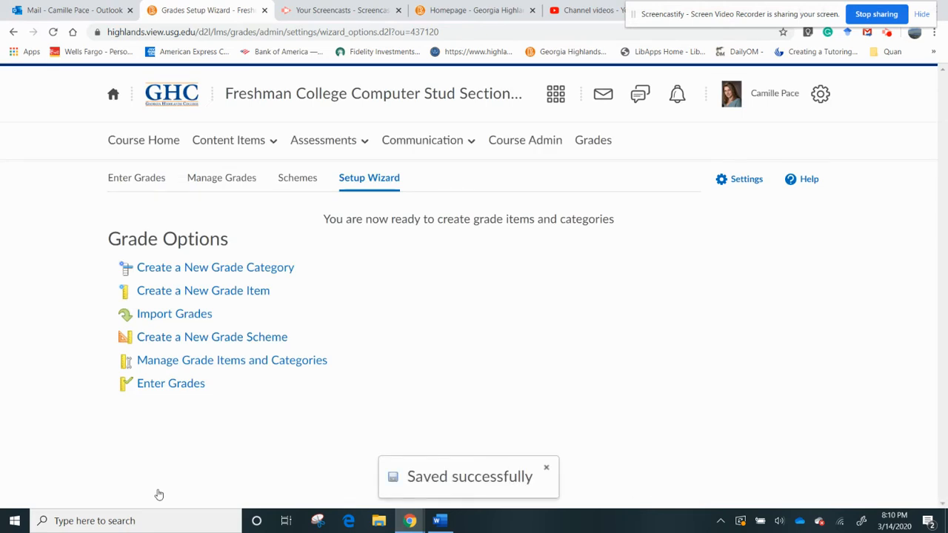
# Start a new grade category and name it Homework.
pyautogui.click(213, 277)
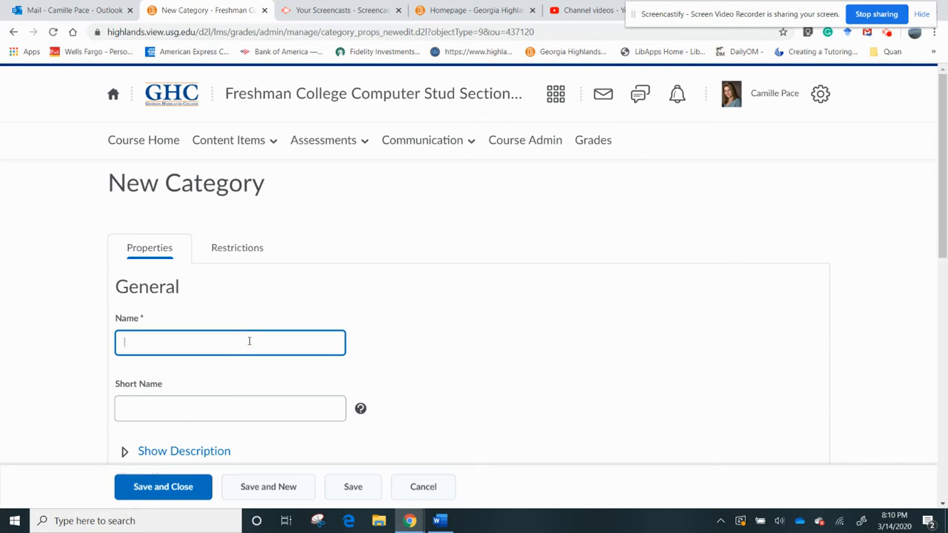
pyautogui.write('Homework')
pyautogui.moveTo(946, 210); pyautogui.dragTo(944, 365)
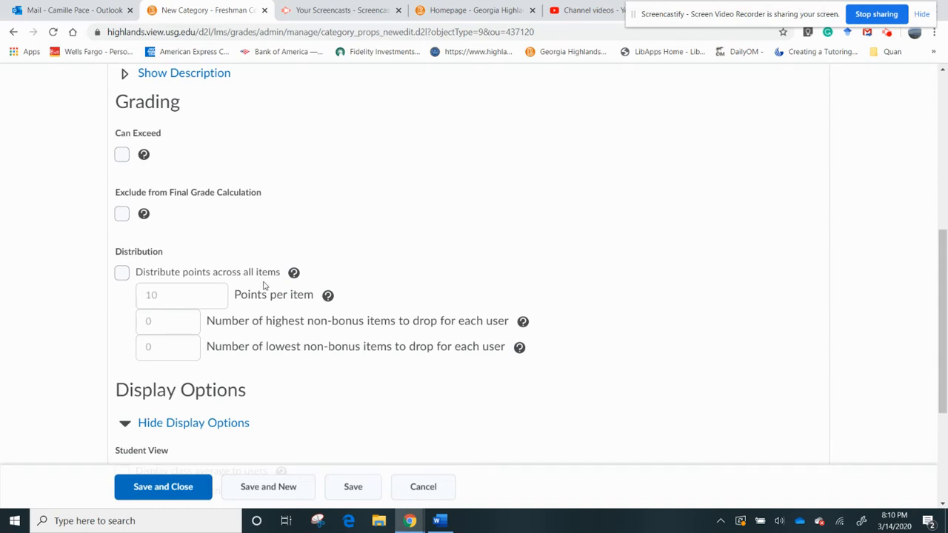
pyautogui.click(122, 273)
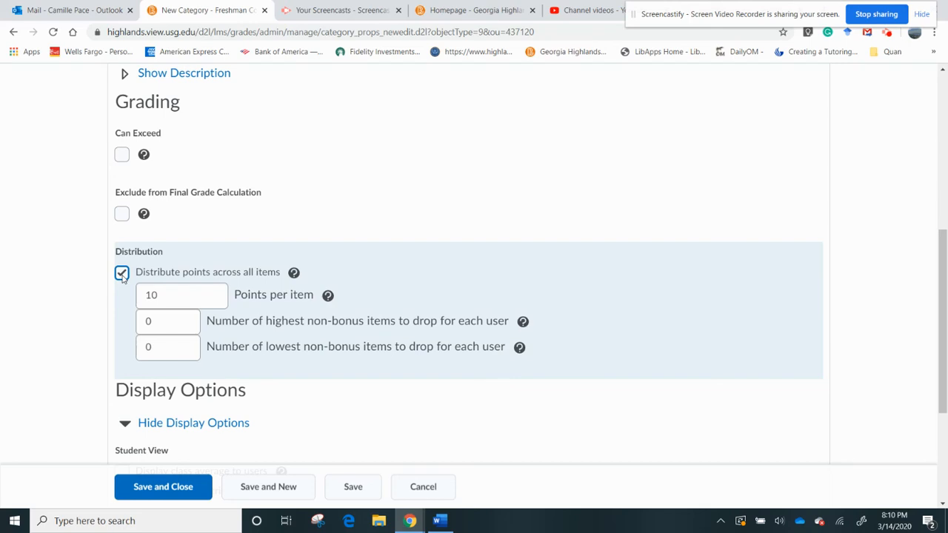
pyautogui.click(170, 349)
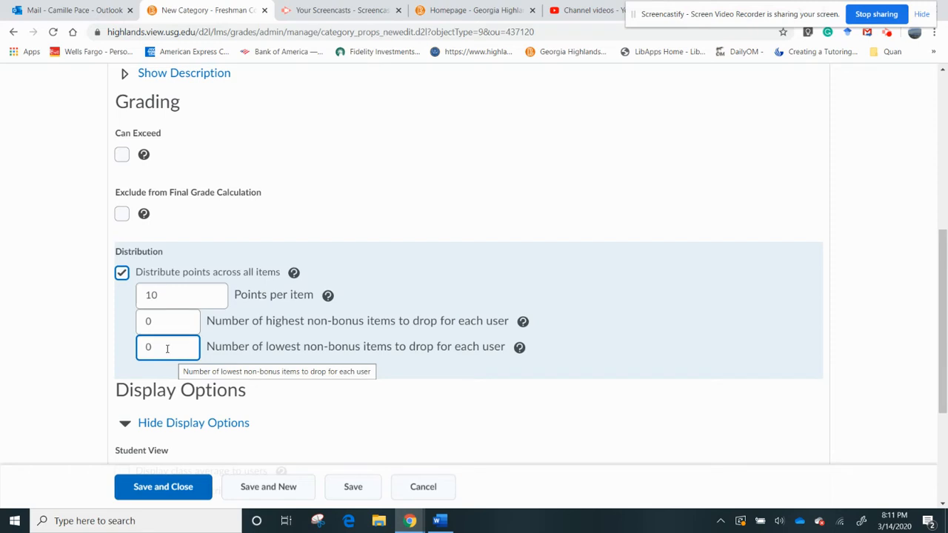
pyautogui.press('BackSpace')
pyautogui.write('1')
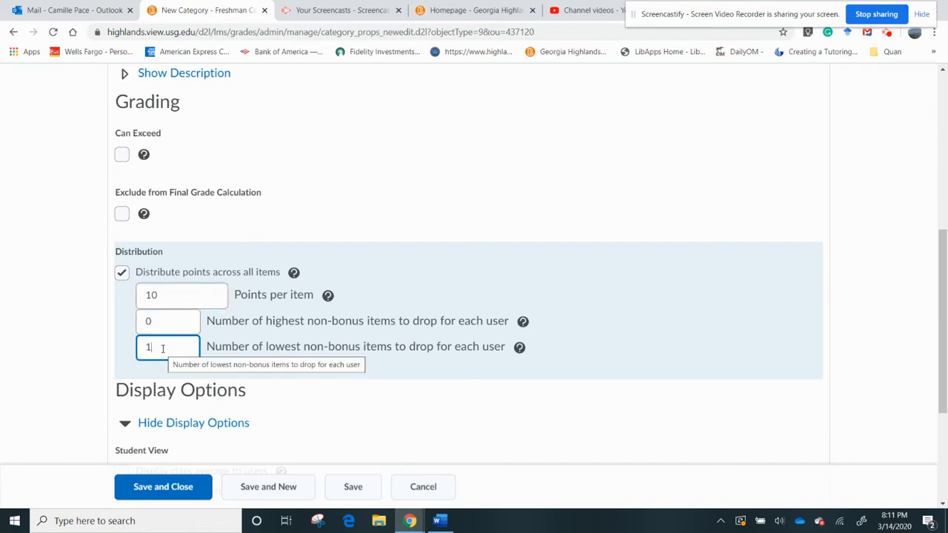
pyautogui.press('BackSpace')
pyautogui.write('0')
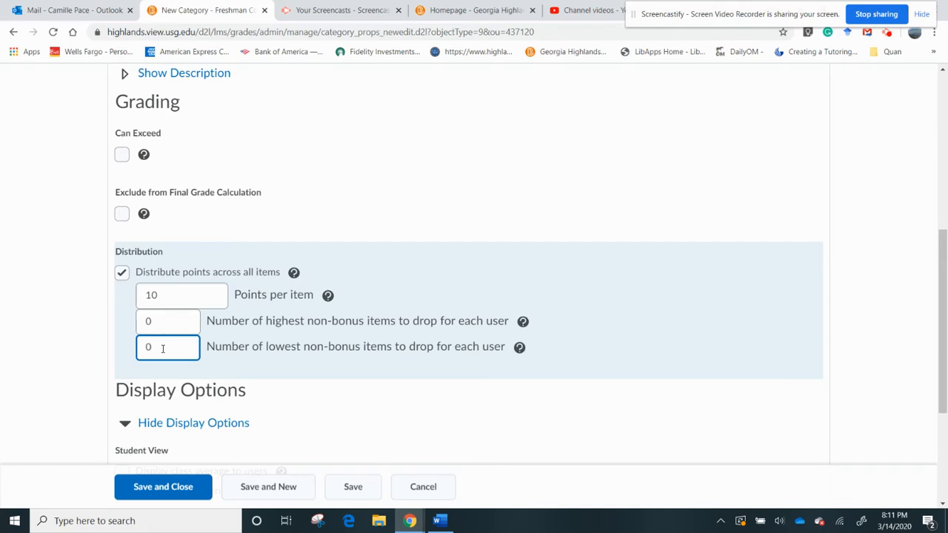
pyautogui.click(122, 276)
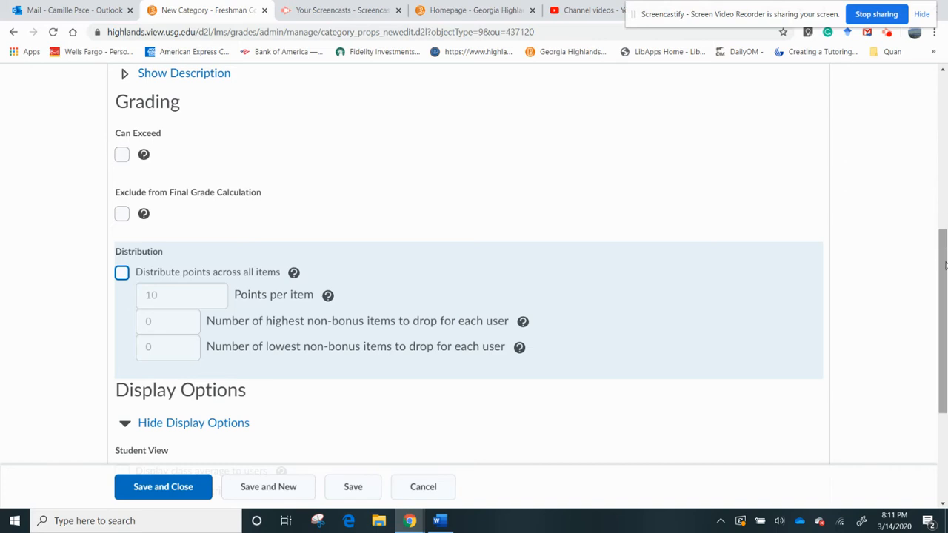
# Save the Homework category and close its form.
pyautogui.moveTo(942, 263); pyautogui.dragTo(942, 350)
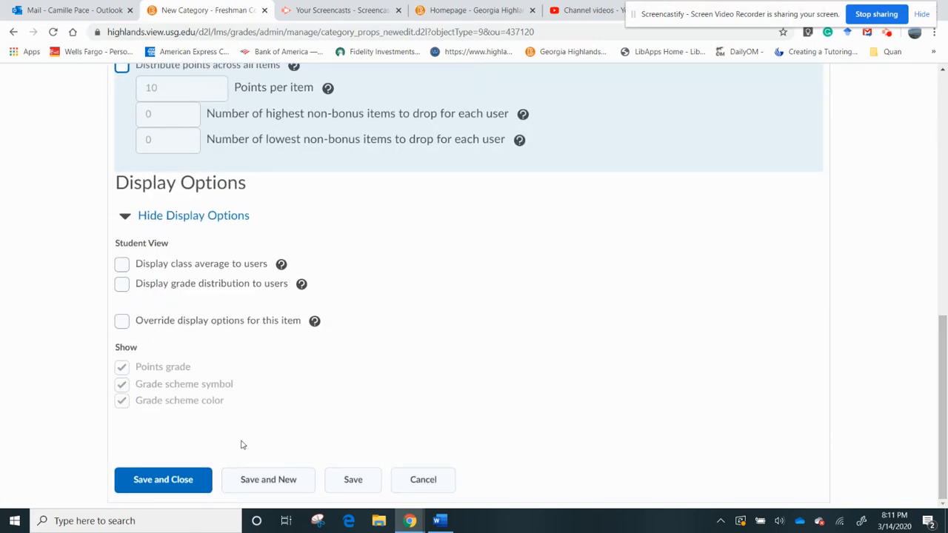
pyautogui.click(183, 482)
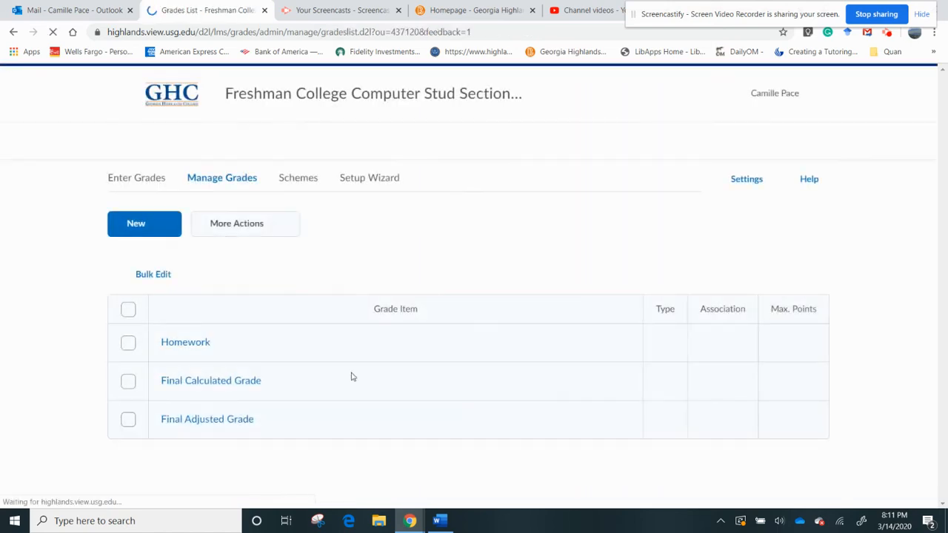
# Create a new grade category named Exams, then save and close it.
pyautogui.click(155, 226)
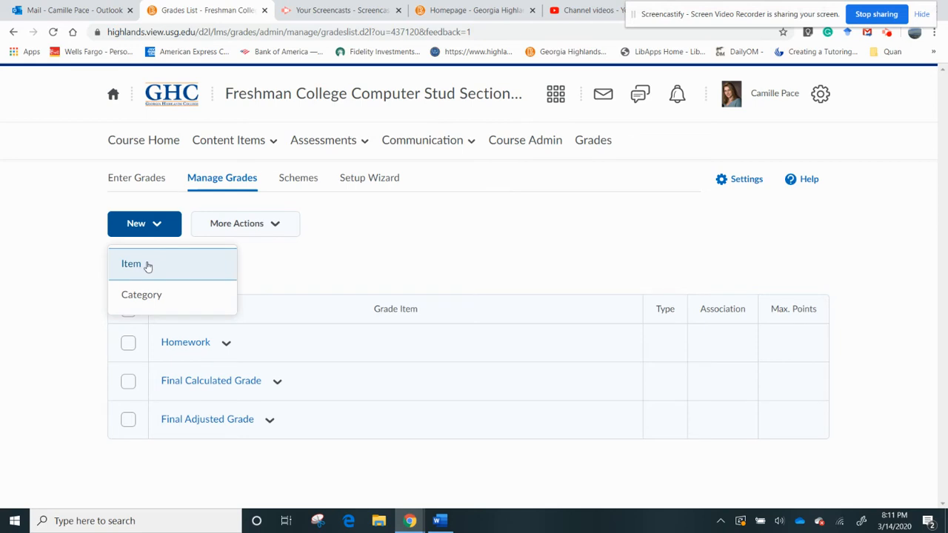
pyautogui.click(140, 304)
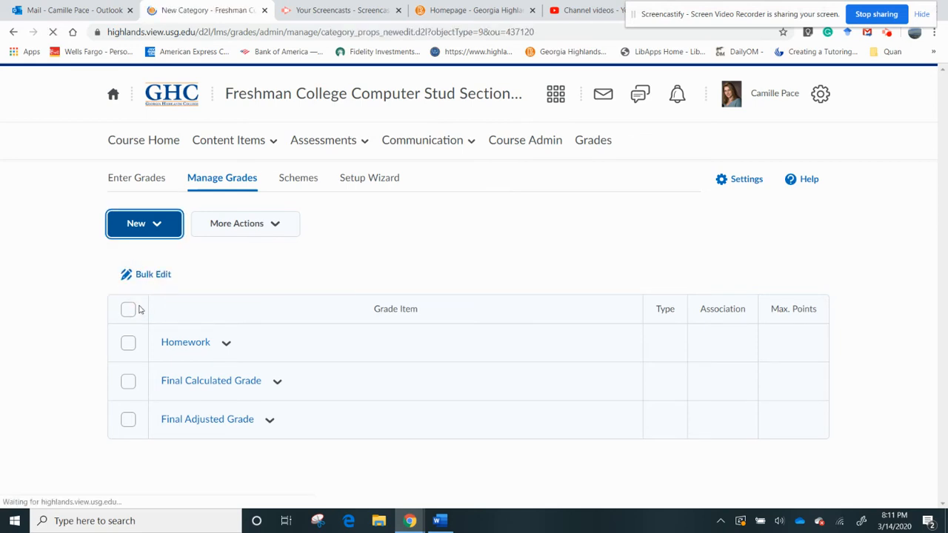
pyautogui.click(155, 341)
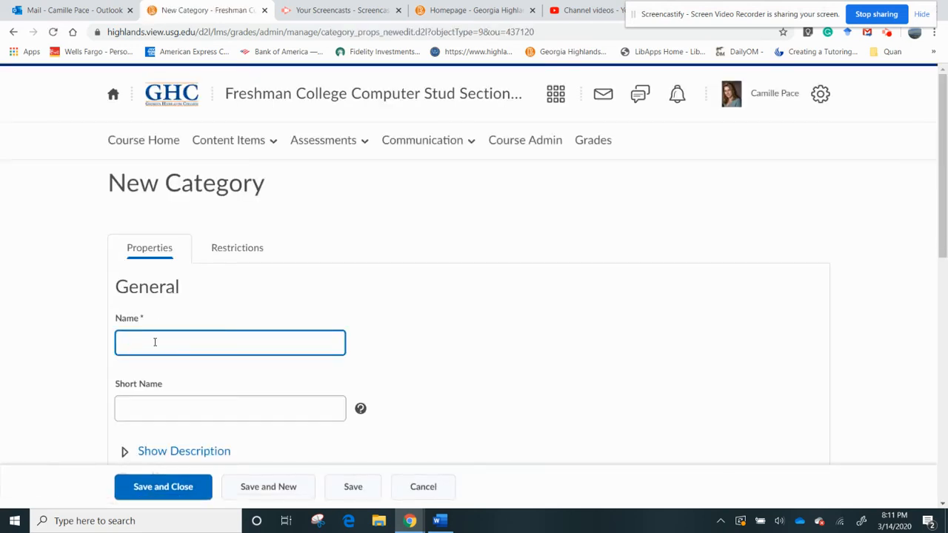
pyautogui.write('Exams')
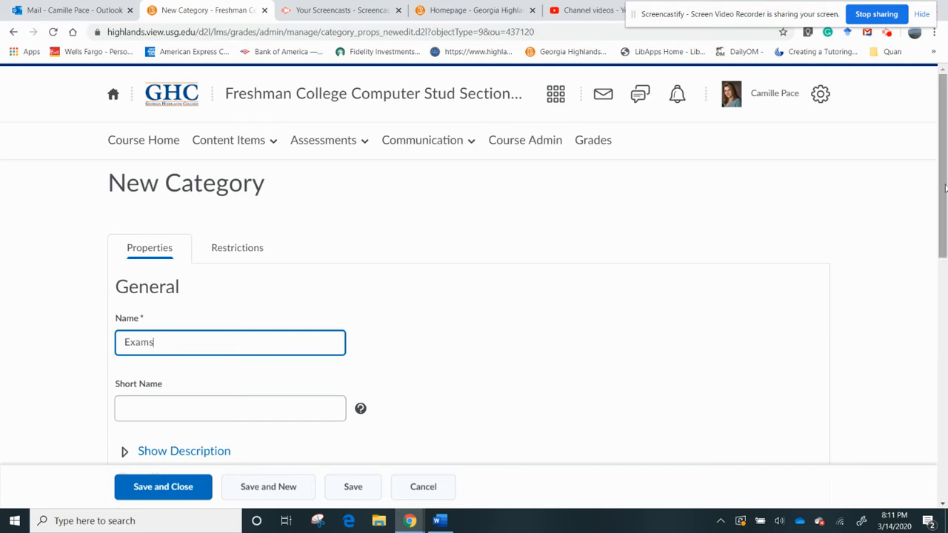
pyautogui.moveTo(946, 194); pyautogui.dragTo(934, 436)
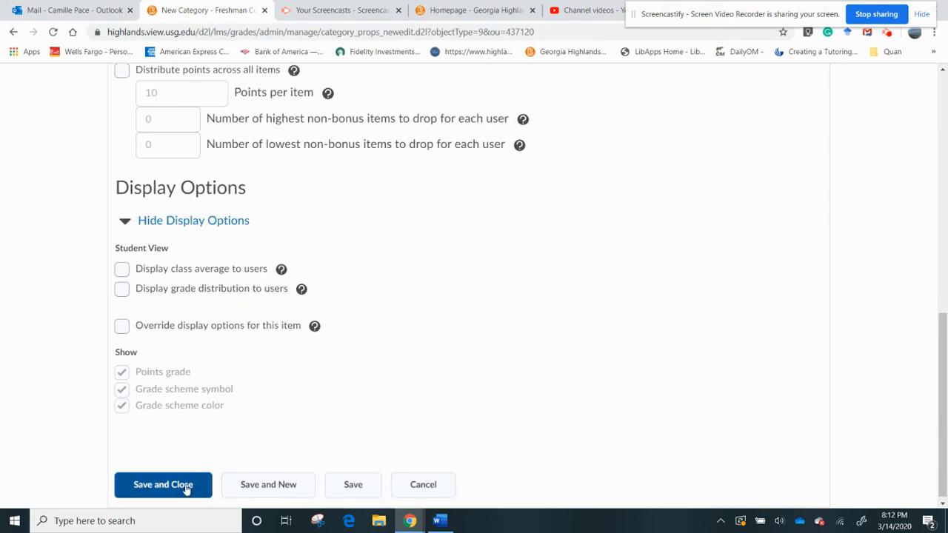
pyautogui.click(186, 487)
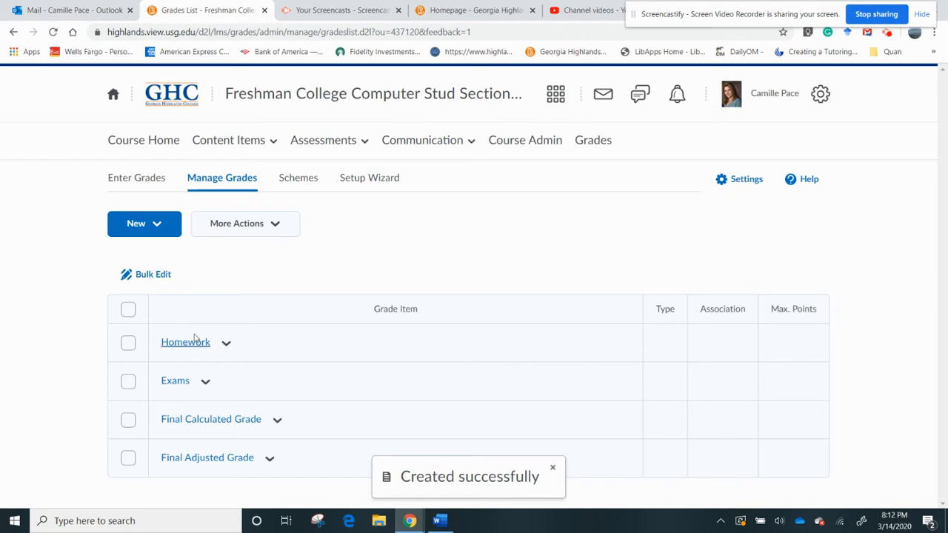
# Create a grade category named Projects and Assignments, then save and close it.
pyautogui.click(159, 224)
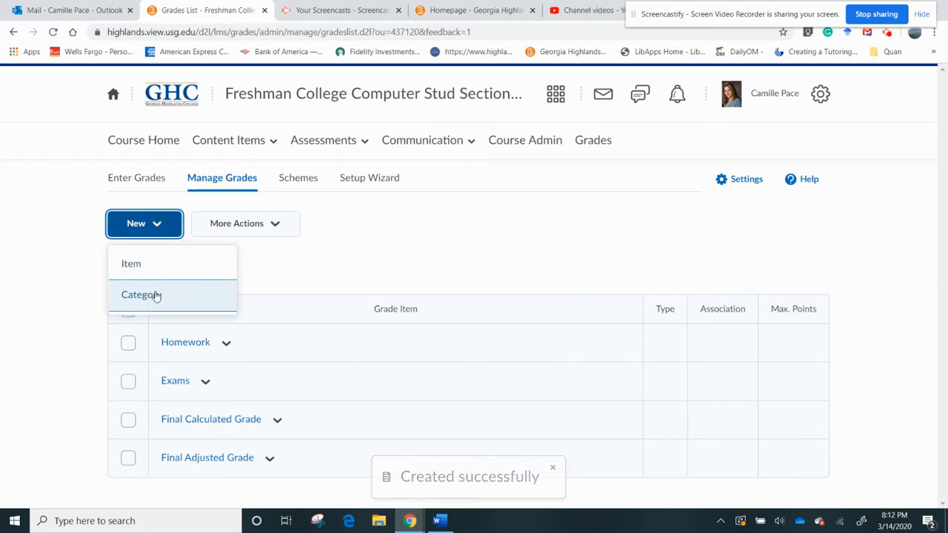
pyautogui.click(156, 295)
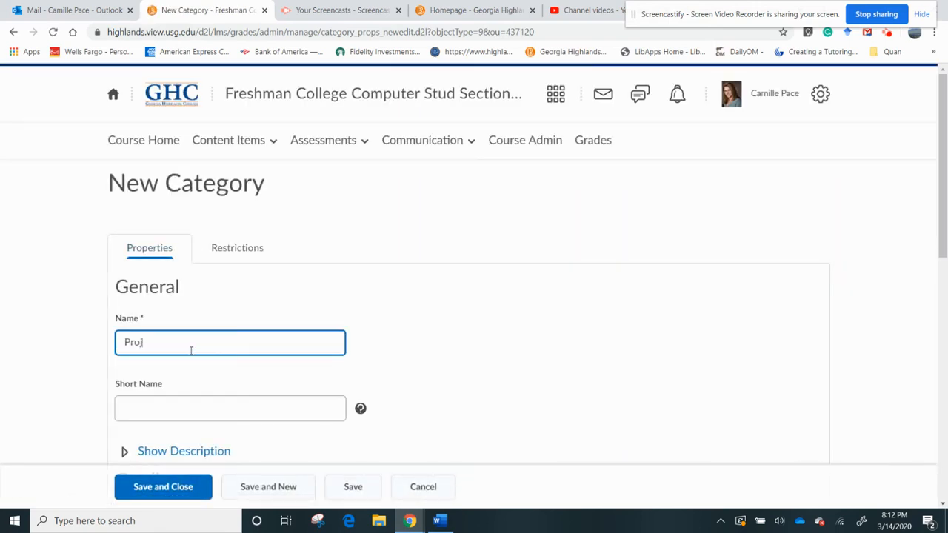
pyautogui.write('Projects and Assignments')
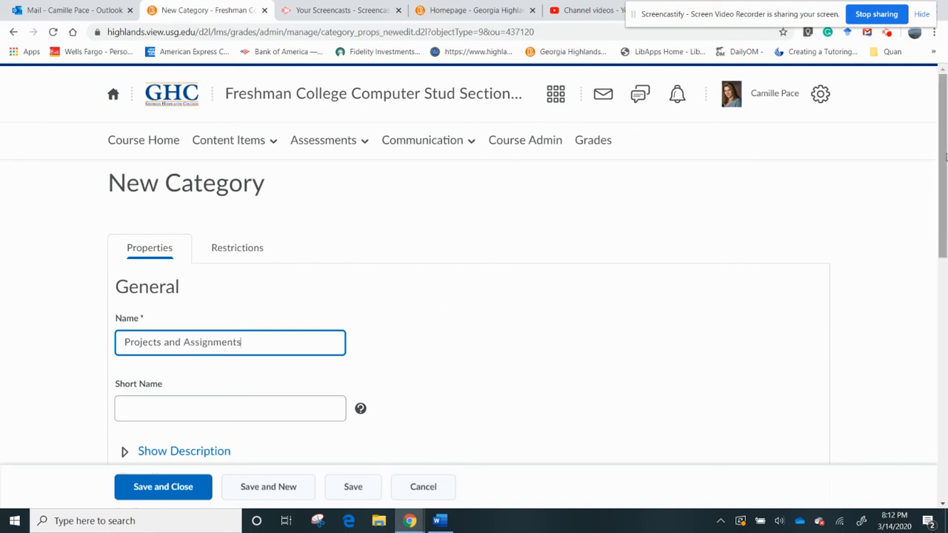
pyautogui.moveTo(941, 158); pyautogui.dragTo(942, 312)
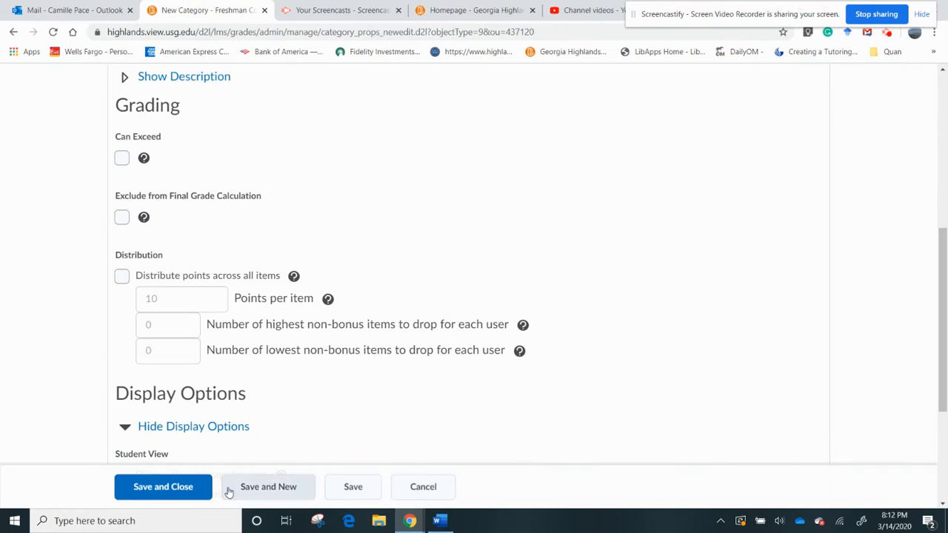
pyautogui.rightClick(171, 487)
pyautogui.click(156, 494)
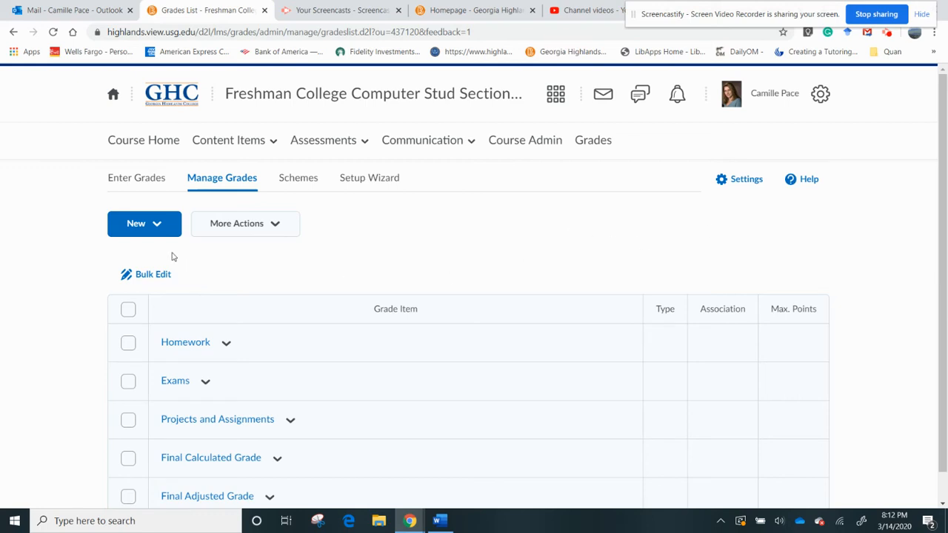
# Start a new numeric grade item named Chapter 1 Homework and assign it to the Homework category.
pyautogui.click(165, 229)
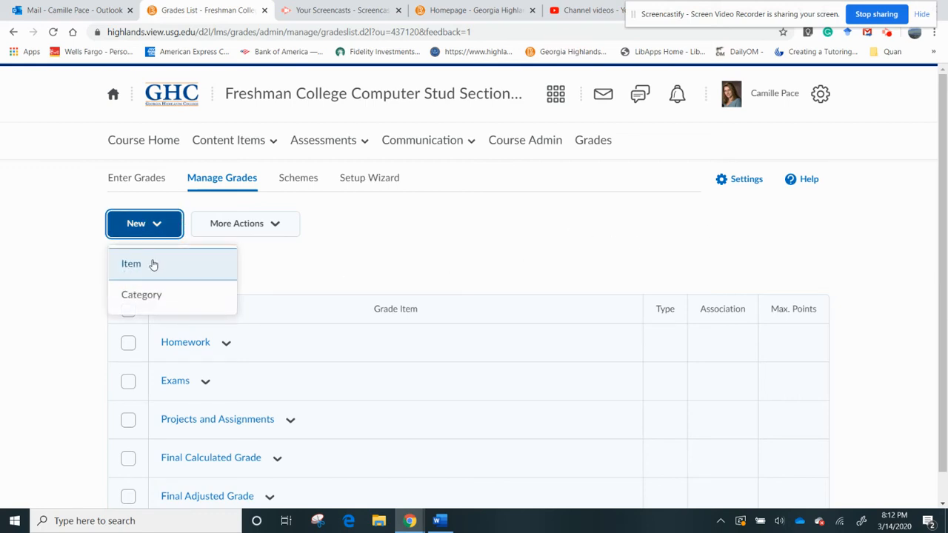
pyautogui.click(153, 264)
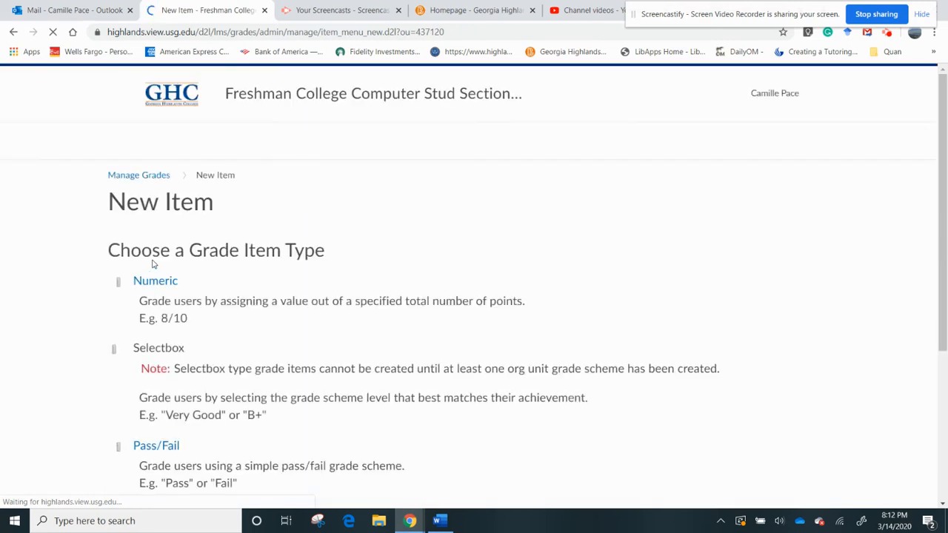
pyautogui.click(149, 282)
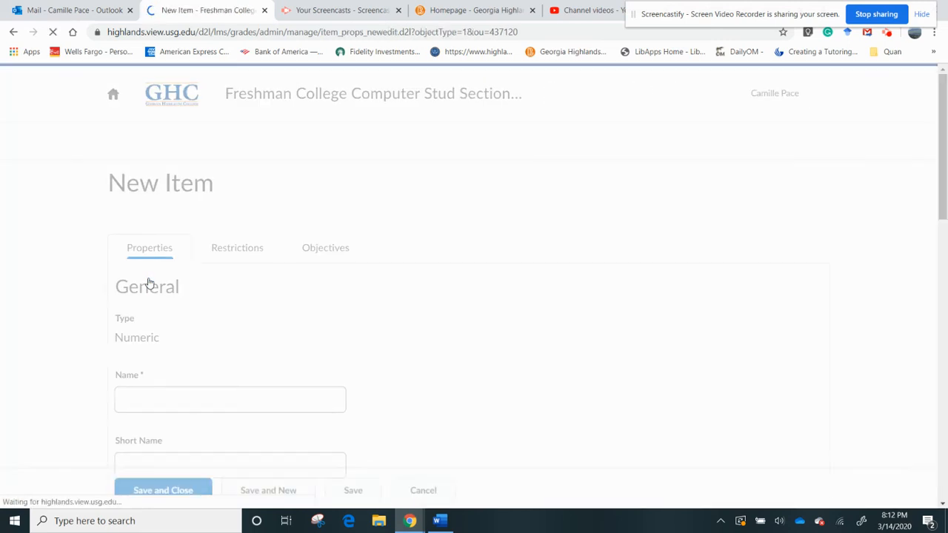
pyautogui.write('Chapter 1 Homework')
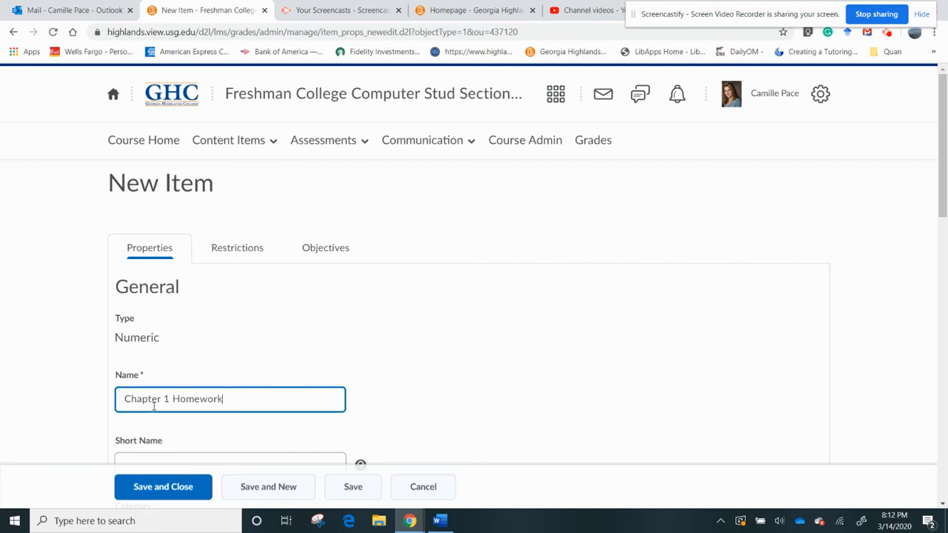
pyautogui.moveTo(944, 172); pyautogui.dragTo(946, 254)
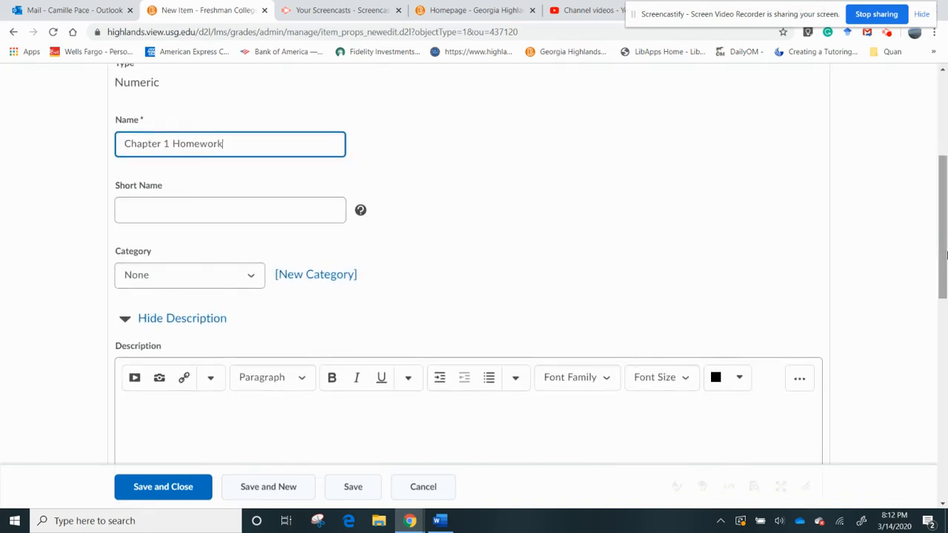
pyautogui.click(252, 276)
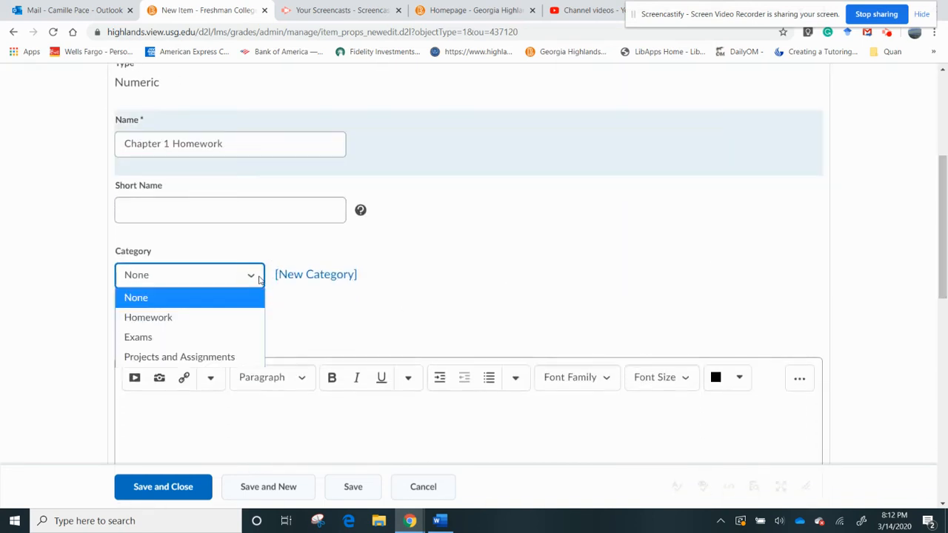
pyautogui.click(234, 318)
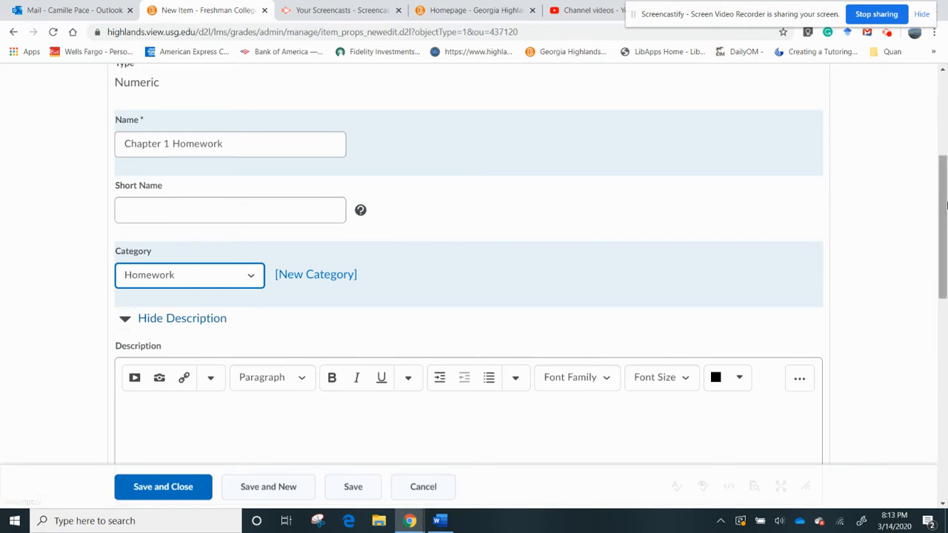
# Enter "Chapter 1 Homework (Section 1 - 5)" as the grade item's description, with user viewing of the description turned off.
pyautogui.scroll(-2, 935, 210)
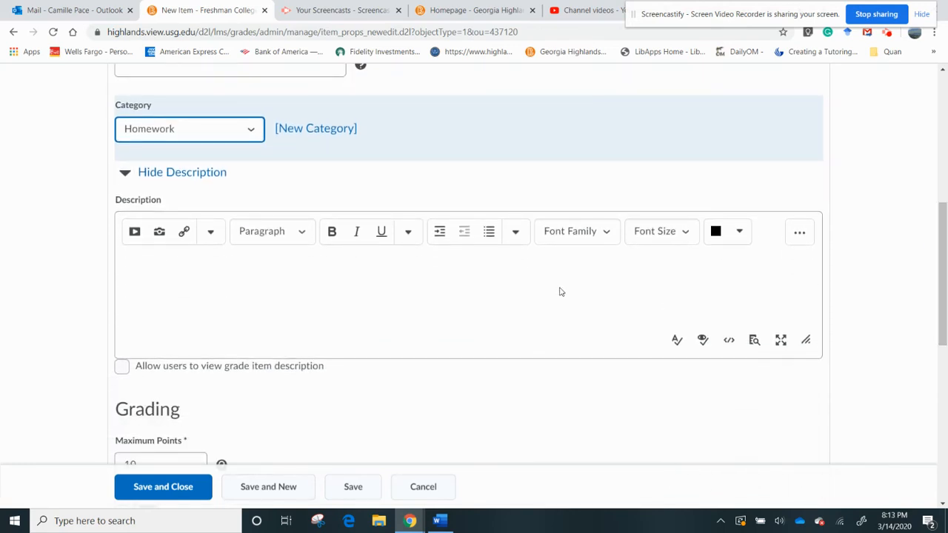
pyautogui.click(216, 275)
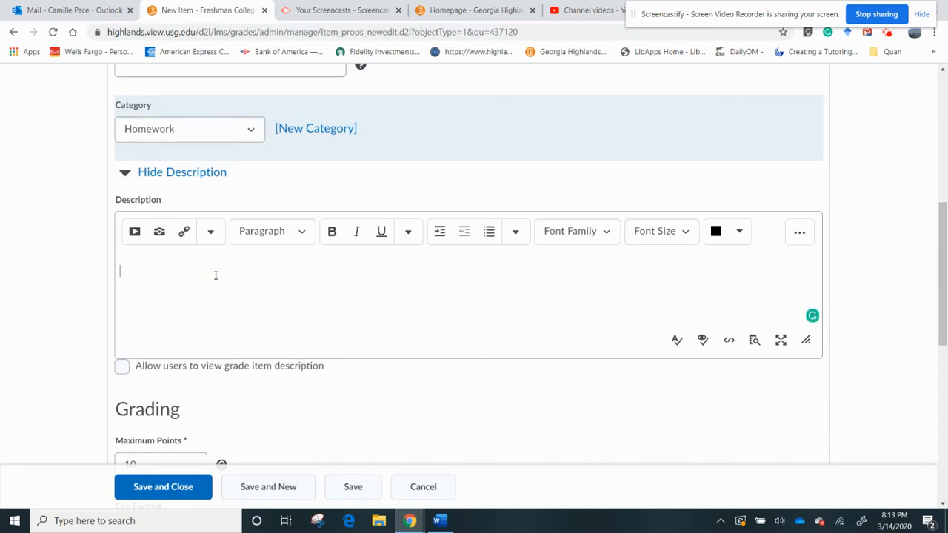
pyautogui.write('Chapter 1 Homework (Section 1 - 5')
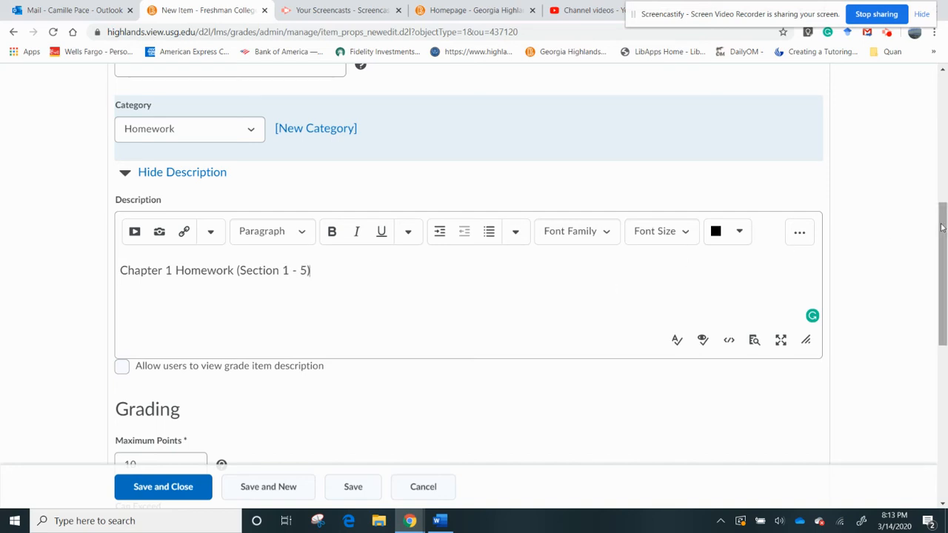
pyautogui.scroll(-2, 481, 285)
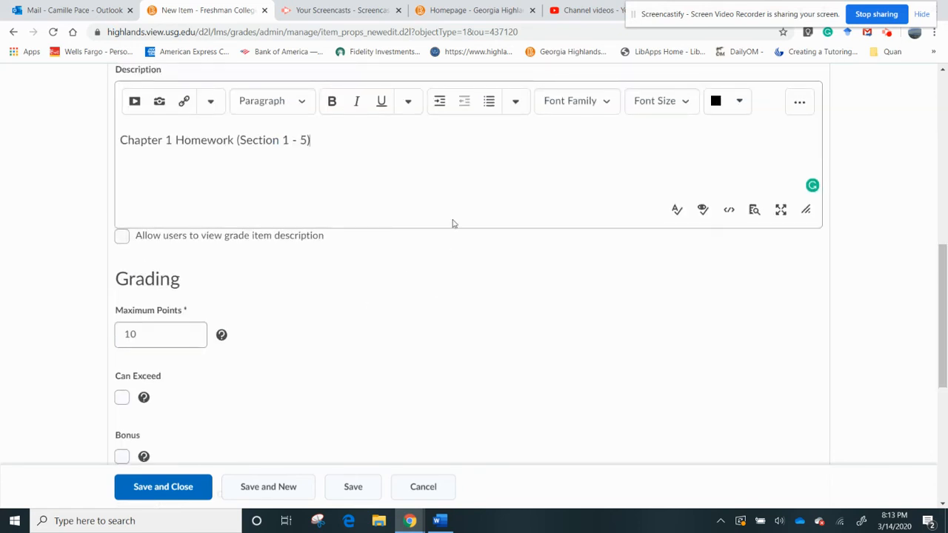
pyautogui.moveTo(943, 312); pyautogui.dragTo(945, 273)
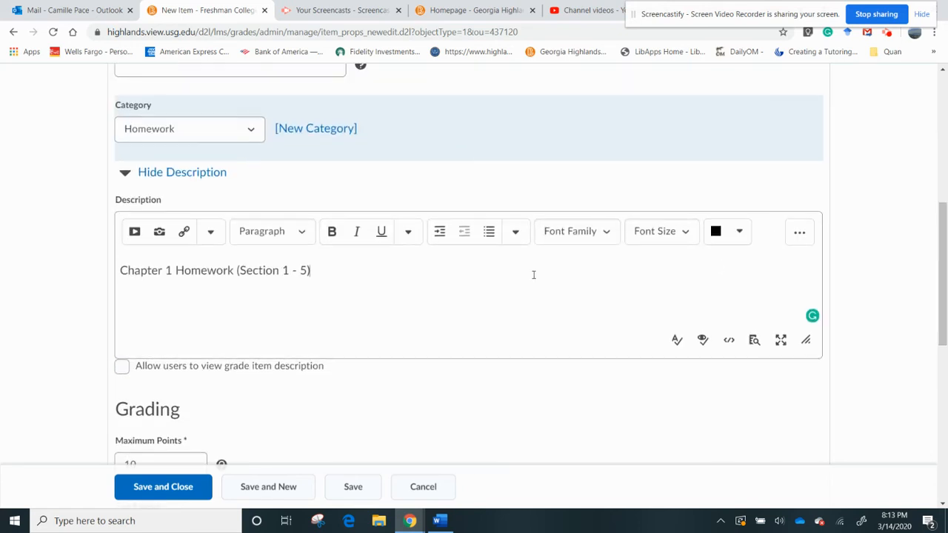
pyautogui.click(121, 367)
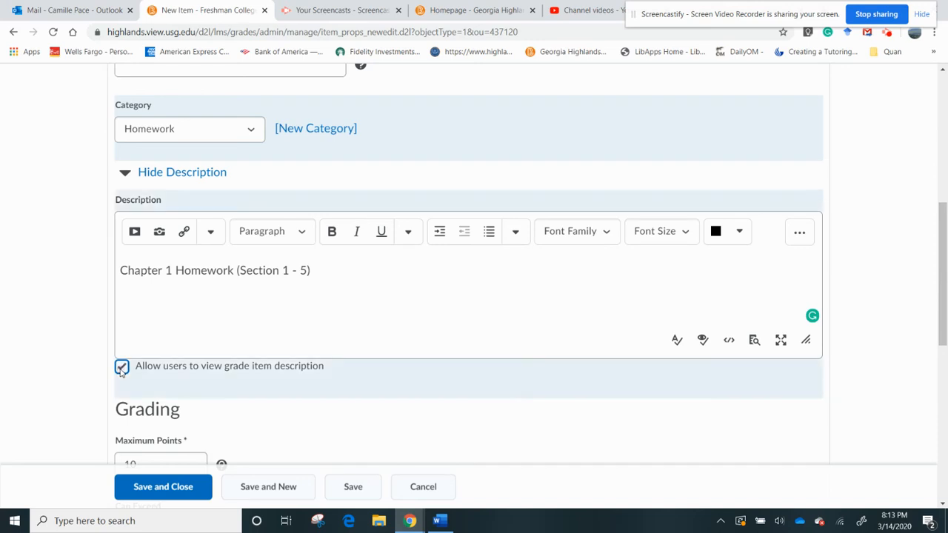
pyautogui.click(121, 367)
# Set the homework item's maximum points to 25 with Can Exceed turned off, and save and close the item.
pyautogui.moveTo(944, 236); pyautogui.dragTo(938, 291)
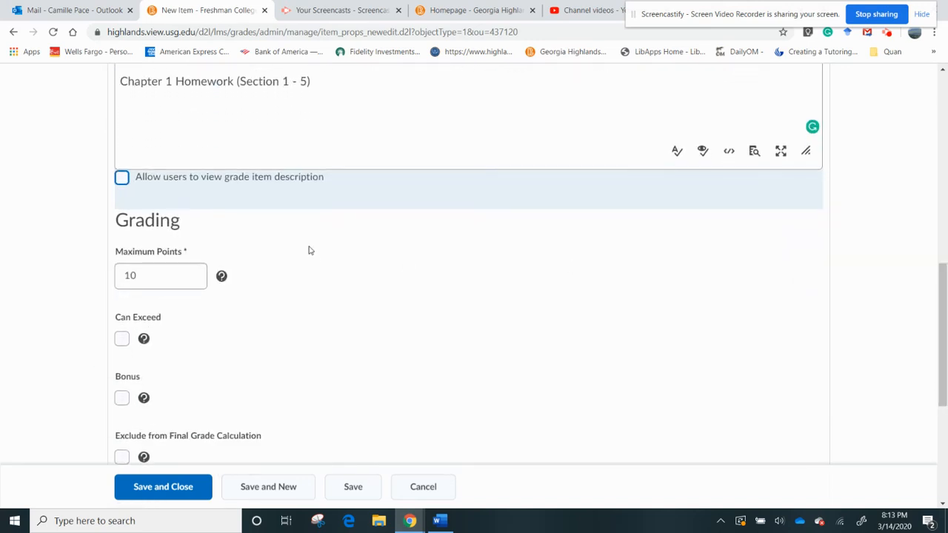
pyautogui.click(191, 271)
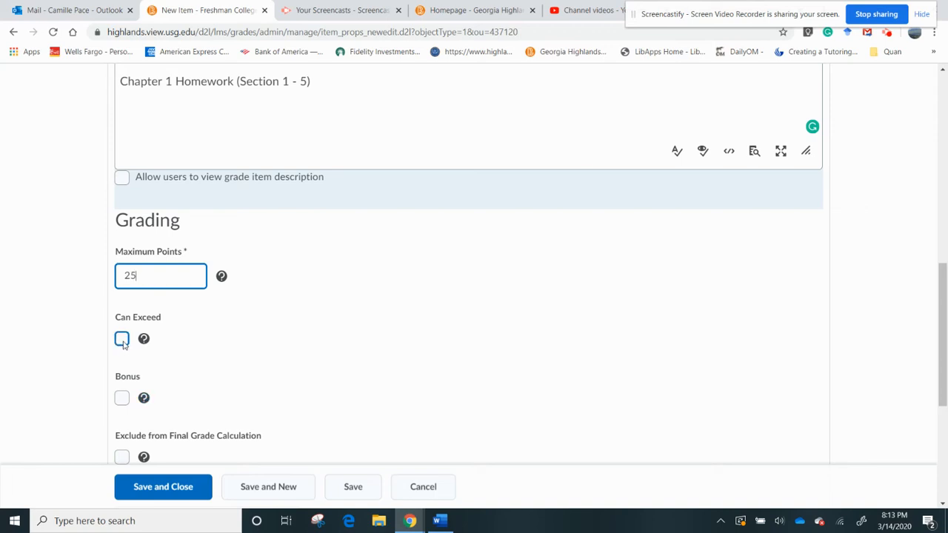
pyautogui.click(122, 340)
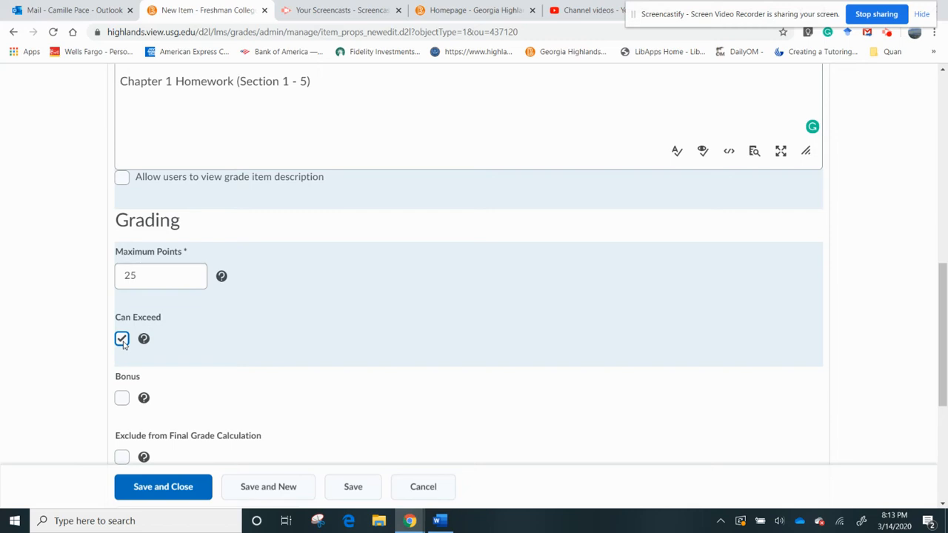
pyautogui.click(122, 340)
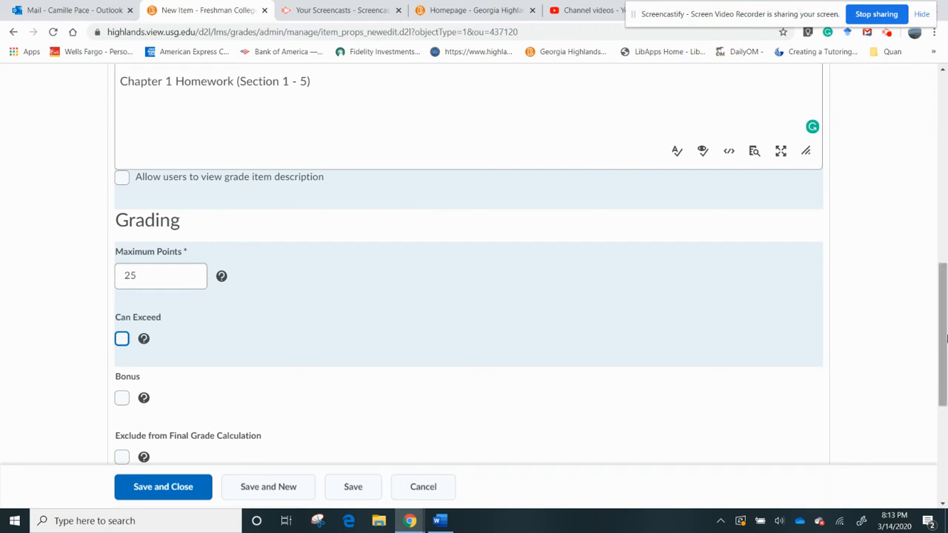
pyautogui.moveTo(945, 338); pyautogui.dragTo(945, 371)
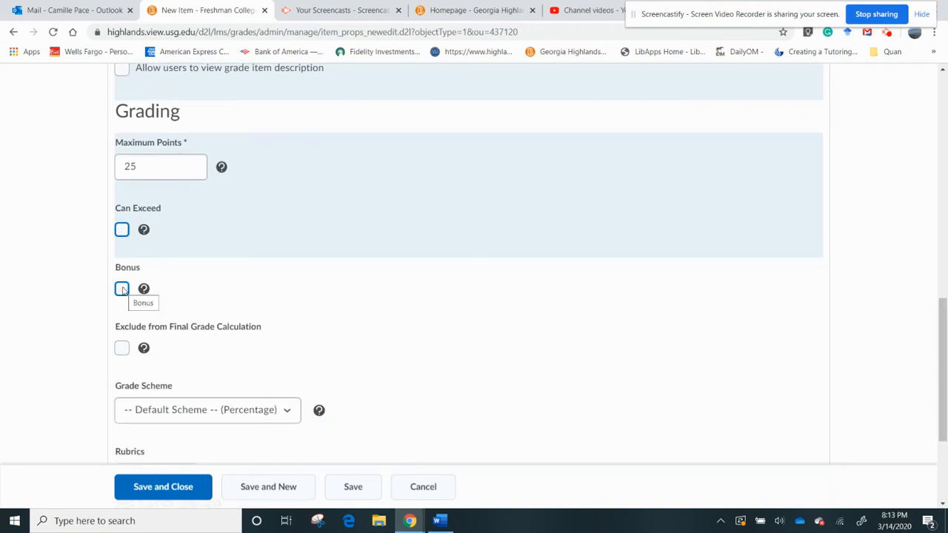
pyautogui.moveTo(943, 330); pyautogui.dragTo(945, 400)
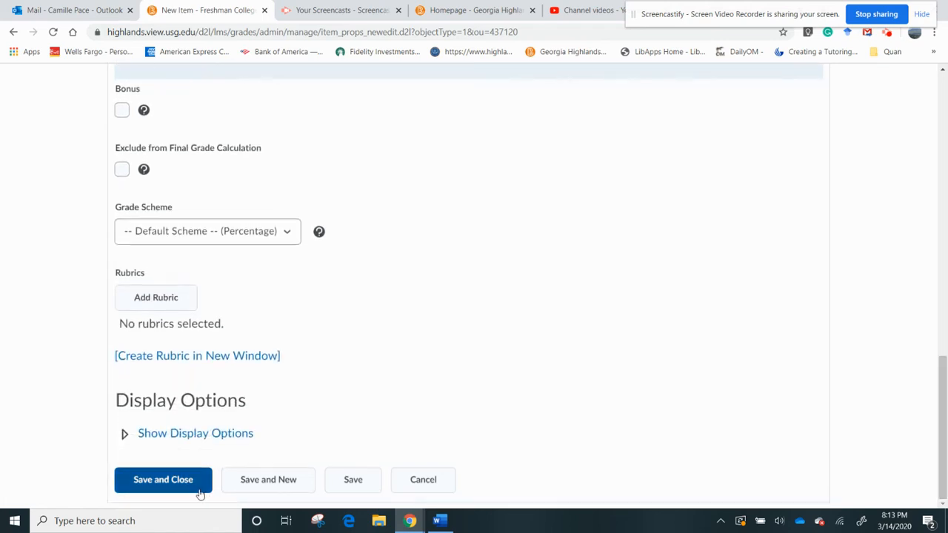
pyautogui.click(163, 480)
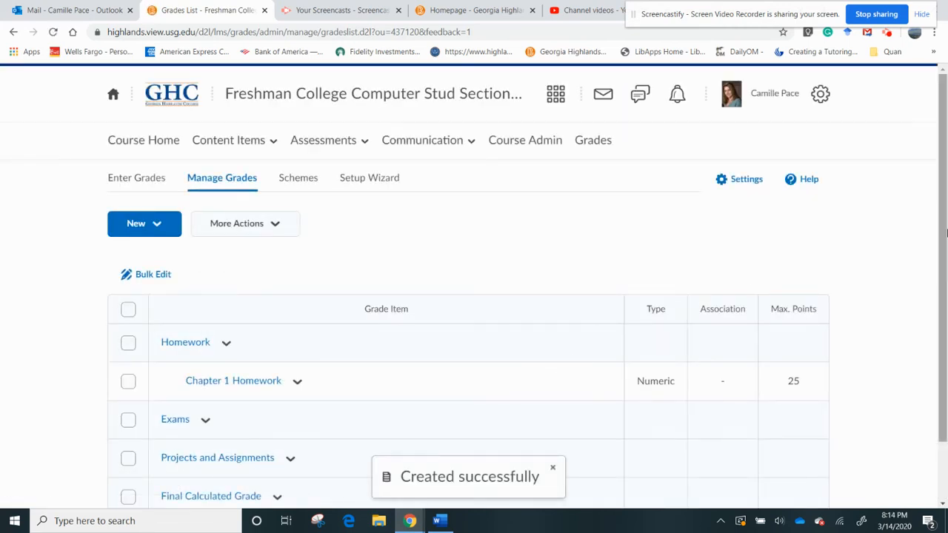
# Start another new numeric grade item and name it Exam 1.
pyautogui.moveTo(945, 230); pyautogui.dragTo(946, 304)
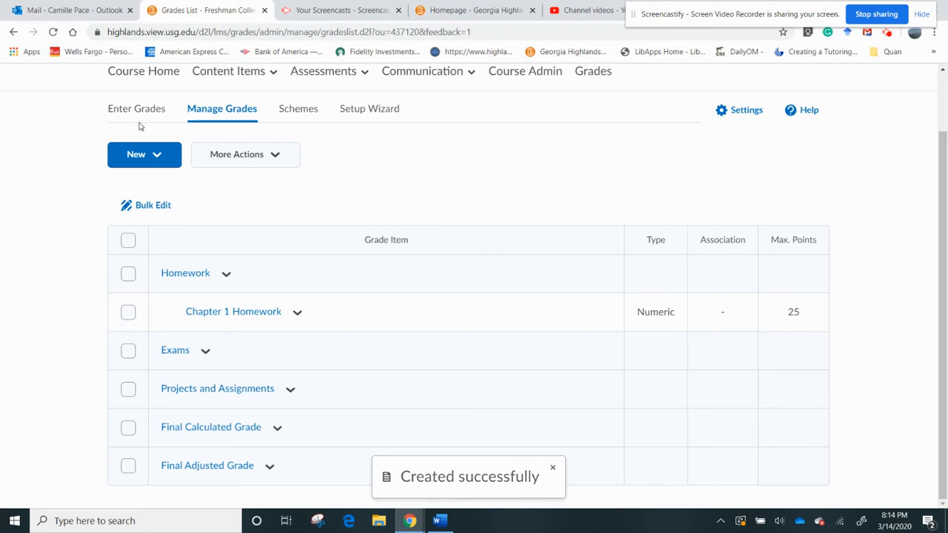
pyautogui.click(159, 160)
pyautogui.click(149, 192)
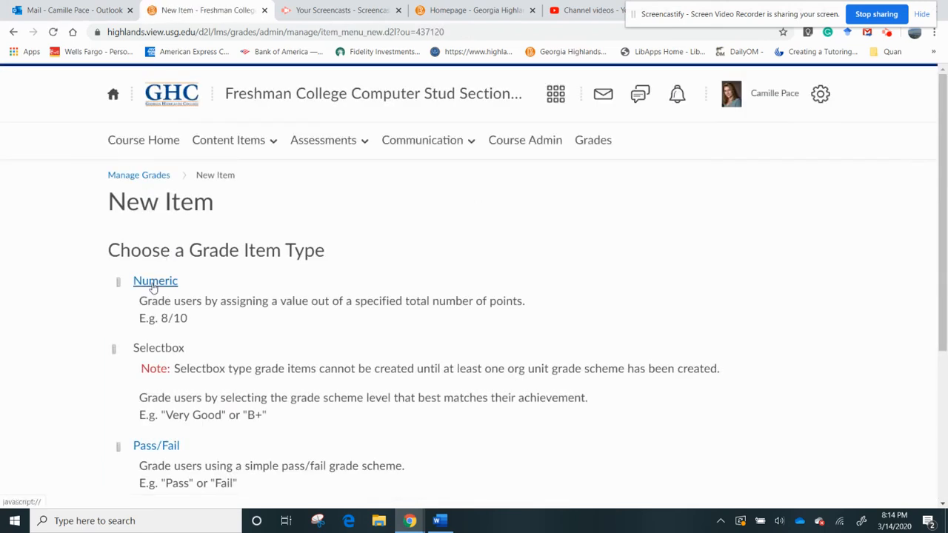
pyautogui.moveTo(945, 235)
pyautogui.mouseDown()
pyautogui.moveTo(945, 385)
pyautogui.moveTo(945, 234)
pyautogui.mouseUp()
pyautogui.click(153, 284)
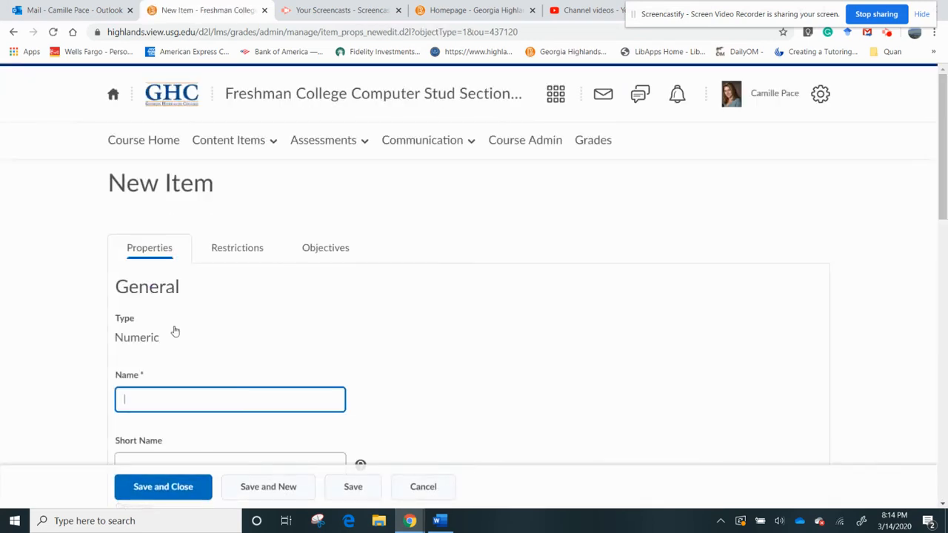
pyautogui.moveTo(945, 92); pyautogui.dragTo(946, 147)
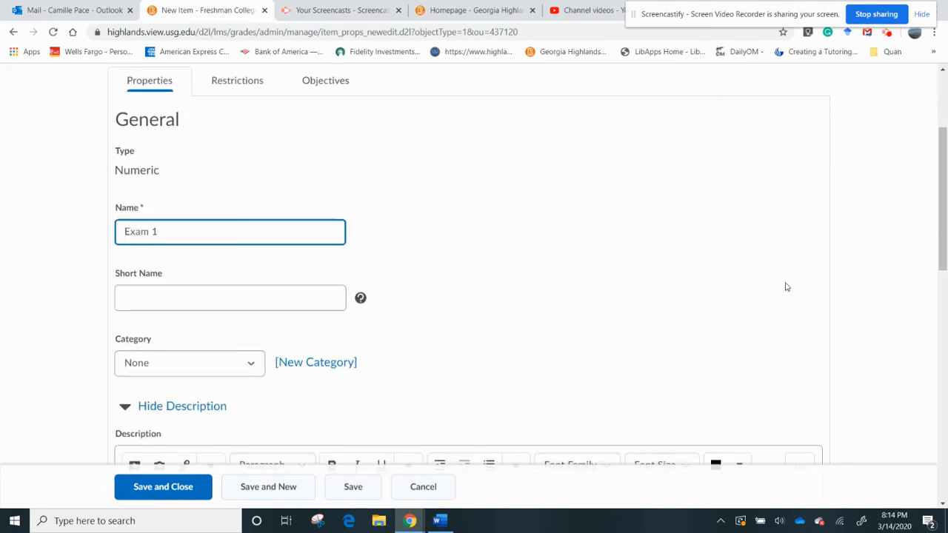
# Assign Exam 1 to the Exams category, set its maximum points to 100, and save and close the item.
pyautogui.click(257, 370)
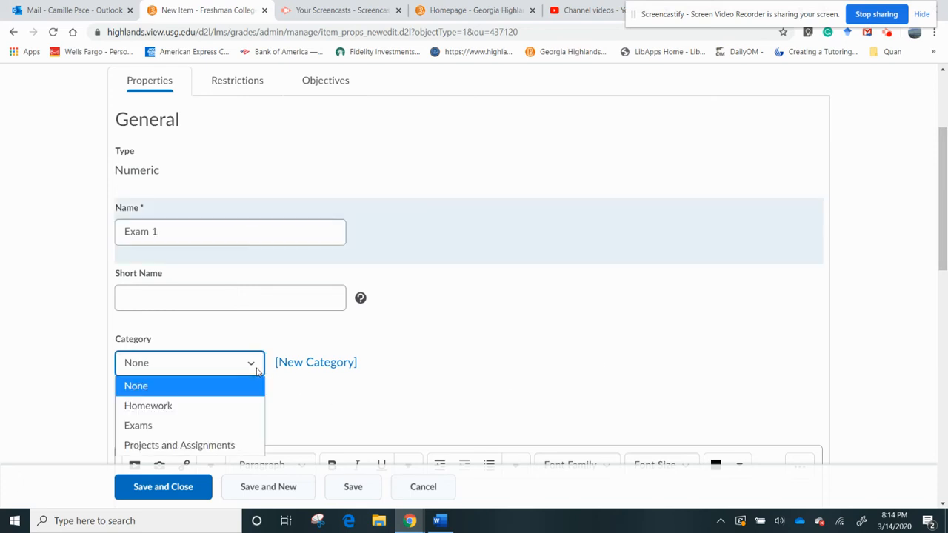
pyautogui.click(232, 425)
pyautogui.moveTo(945, 172); pyautogui.dragTo(945, 317)
pyautogui.click(157, 254)
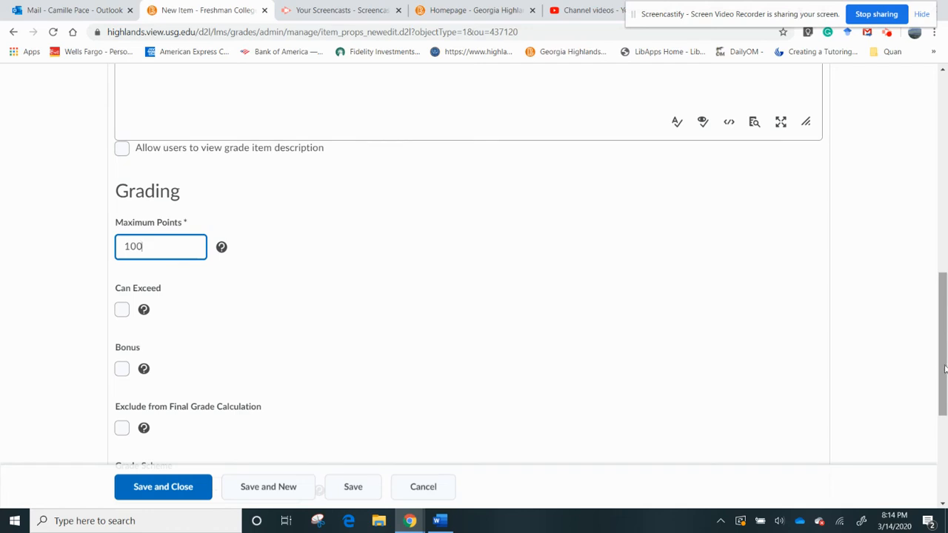
pyautogui.moveTo(946, 368); pyautogui.dragTo(945, 464)
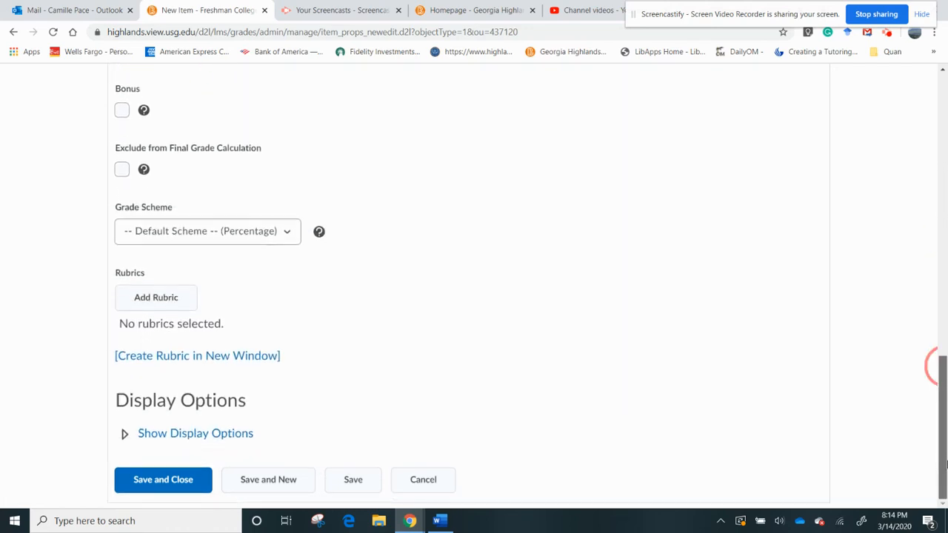
pyautogui.click(190, 486)
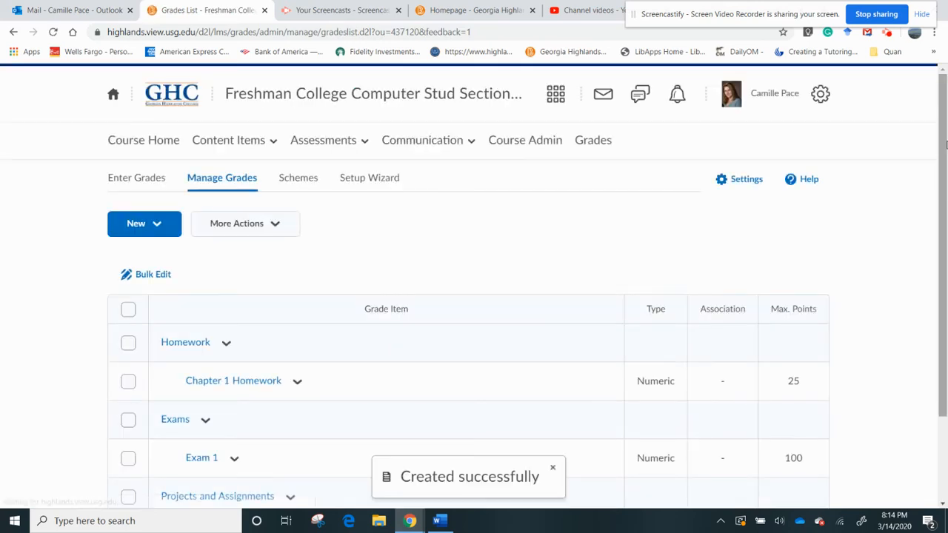
# Go to grade entry for the class and switch the user list to spreadsheet view.
pyautogui.moveTo(946, 145); pyautogui.dragTo(941, 216)
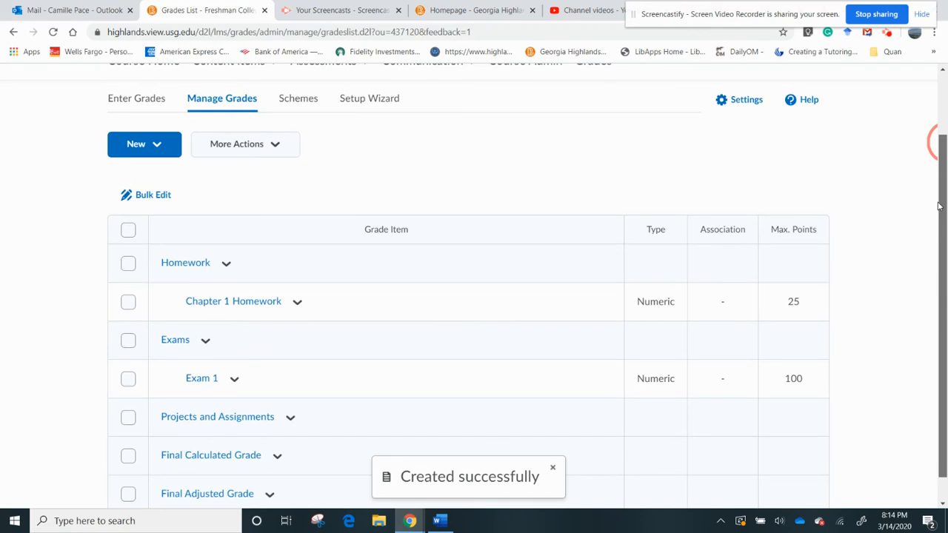
pyautogui.moveTo(943, 305); pyautogui.dragTo(934, 223)
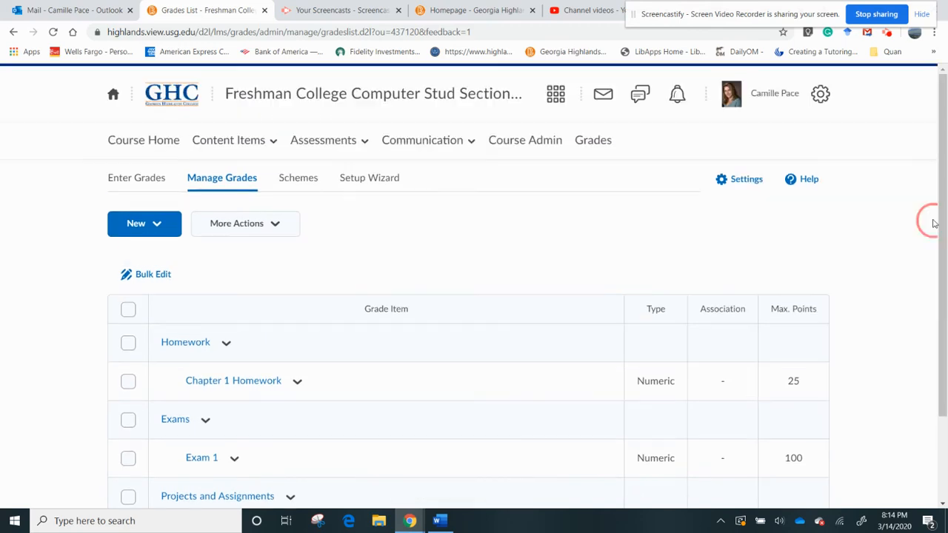
pyautogui.click(117, 185)
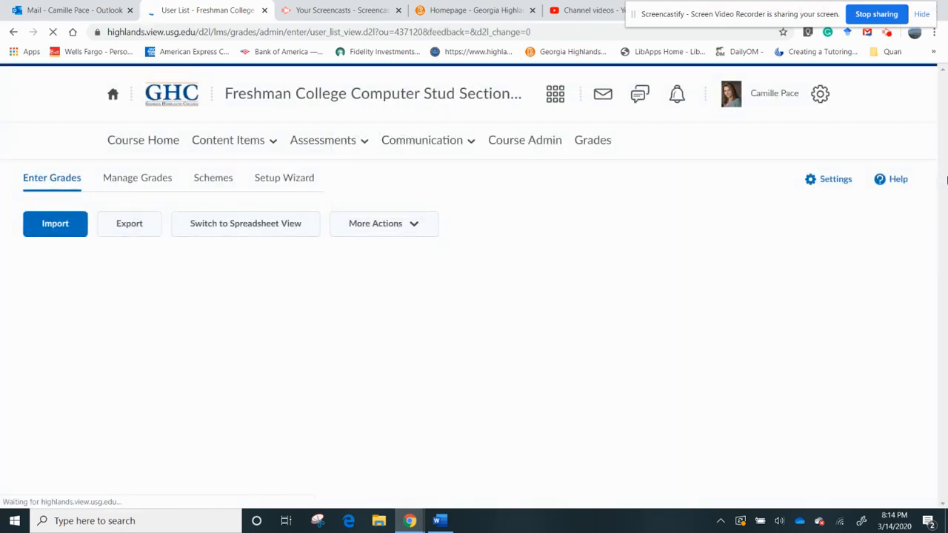
pyautogui.moveTo(941, 175); pyautogui.dragTo(941, 141)
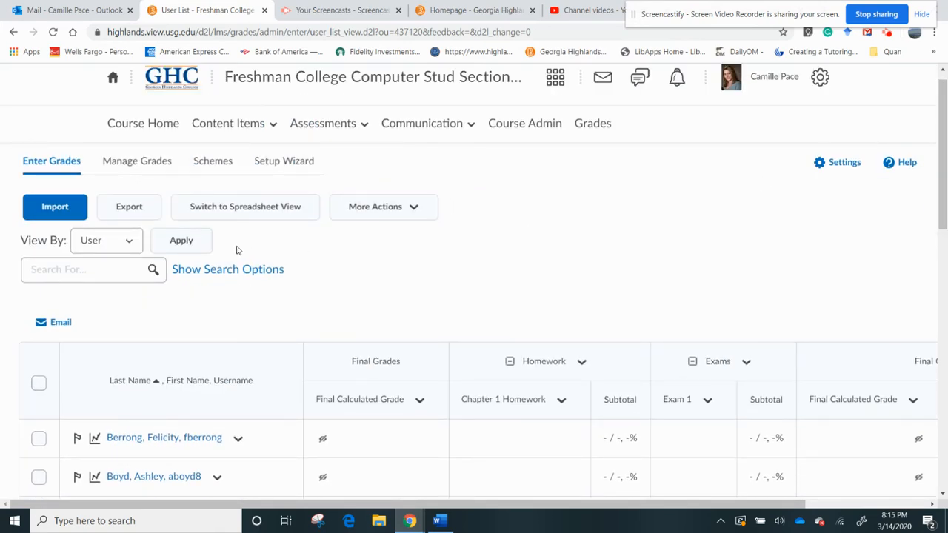
pyautogui.click(230, 211)
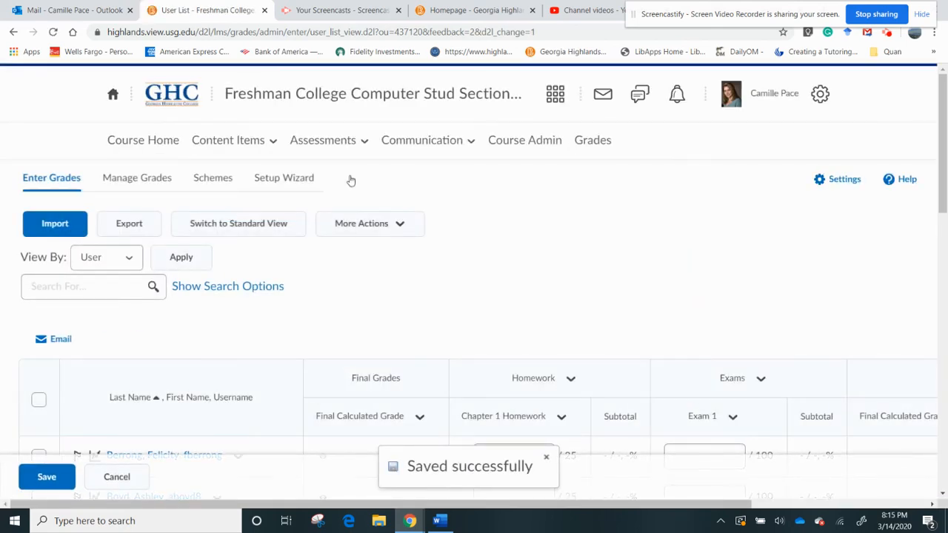
# Enter 20 for Chapter 1 Homework and 95 for Exam 1 for the first listed student, and save the grades.
pyautogui.moveTo(946, 167); pyautogui.dragTo(946, 235)
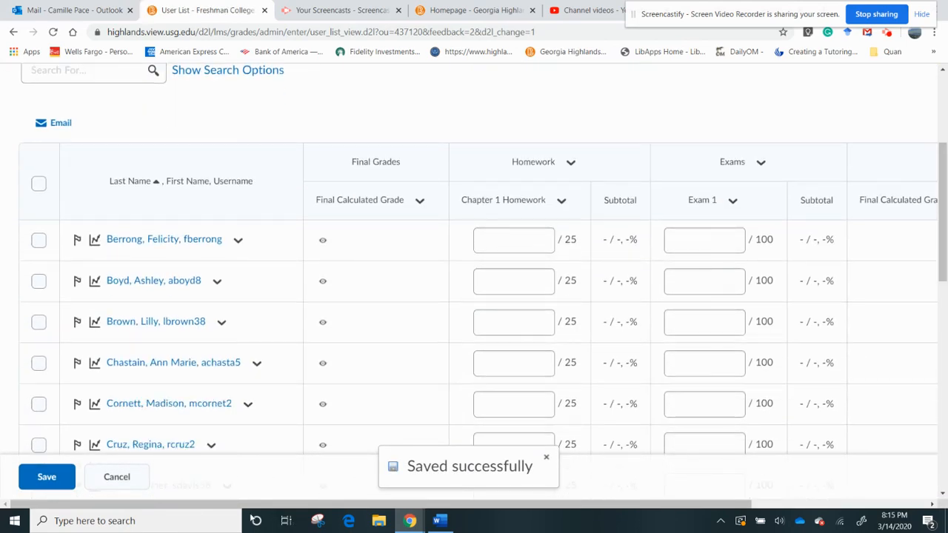
pyautogui.moveTo(213, 504); pyautogui.dragTo(454, 513)
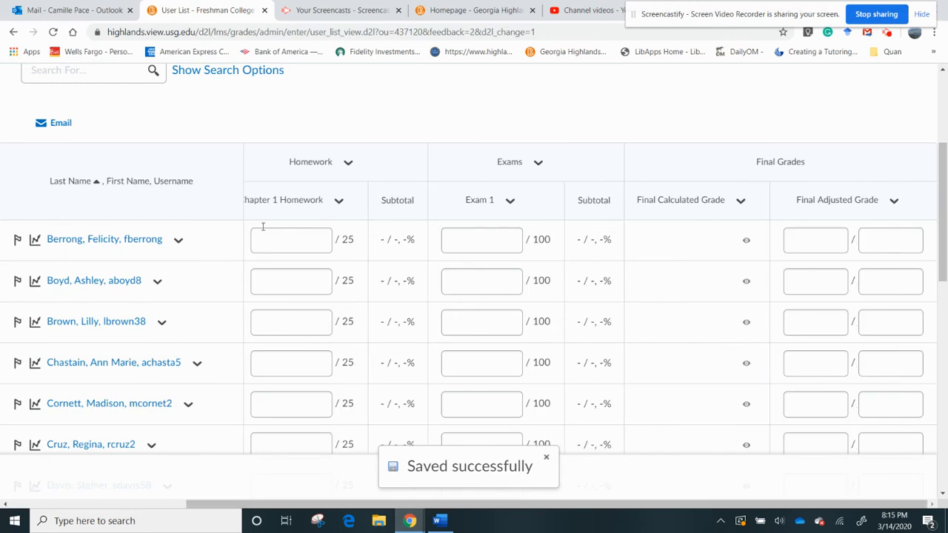
pyautogui.click(296, 238)
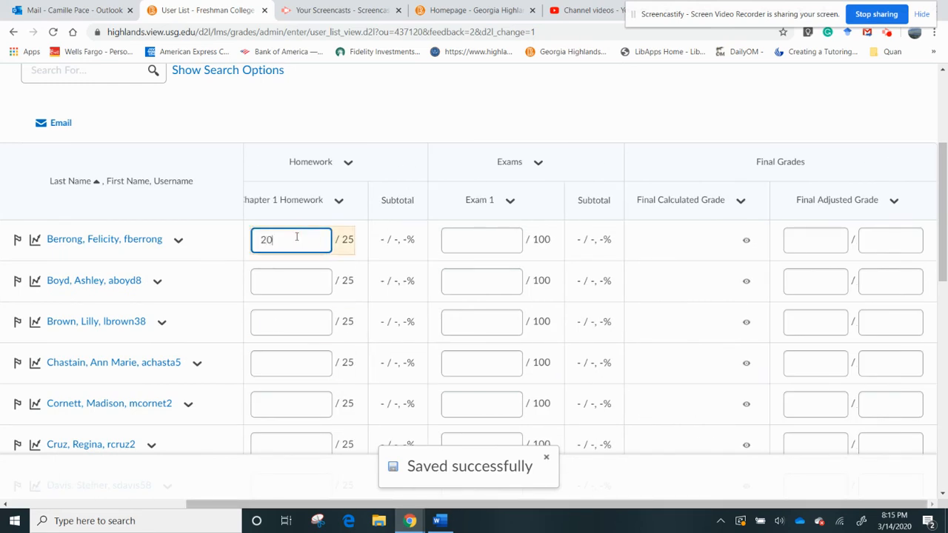
pyautogui.click(451, 245)
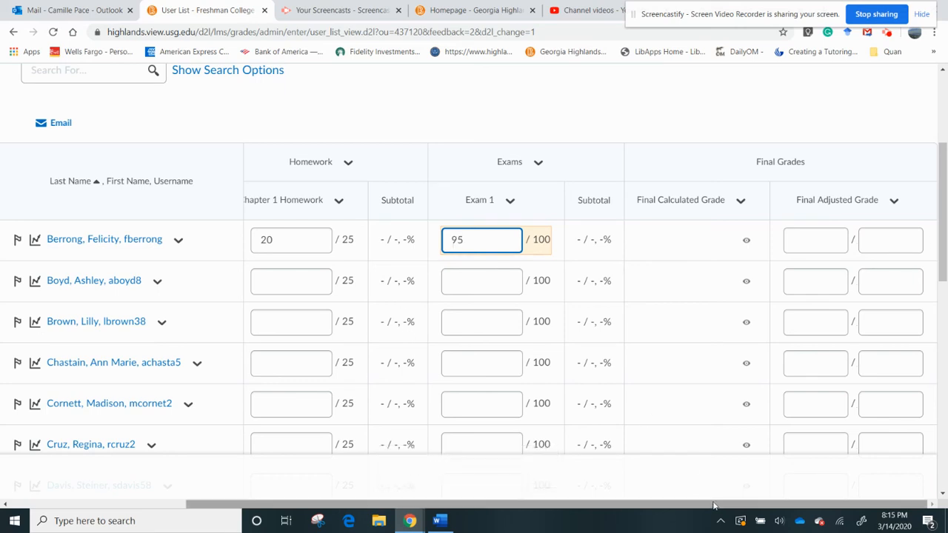
pyautogui.moveTo(711, 505); pyautogui.dragTo(454, 527)
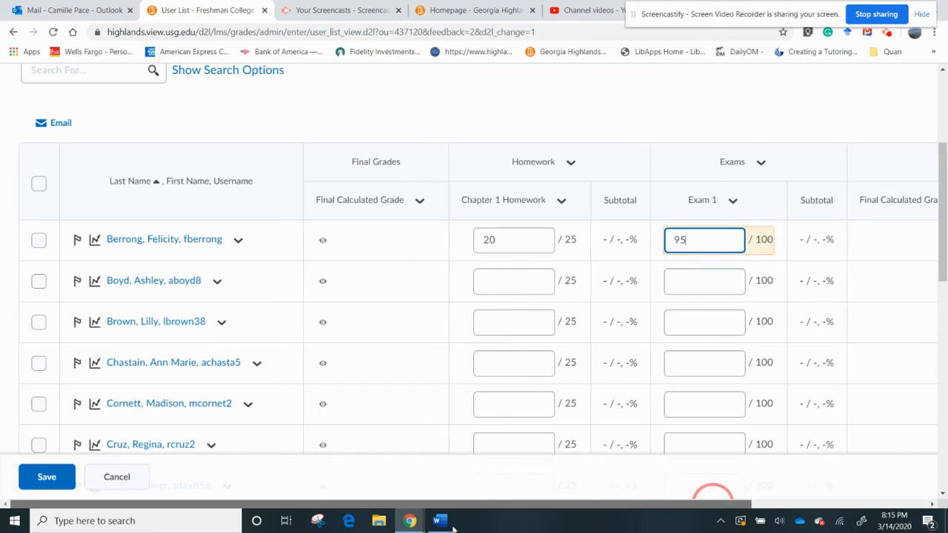
pyautogui.click(46, 477)
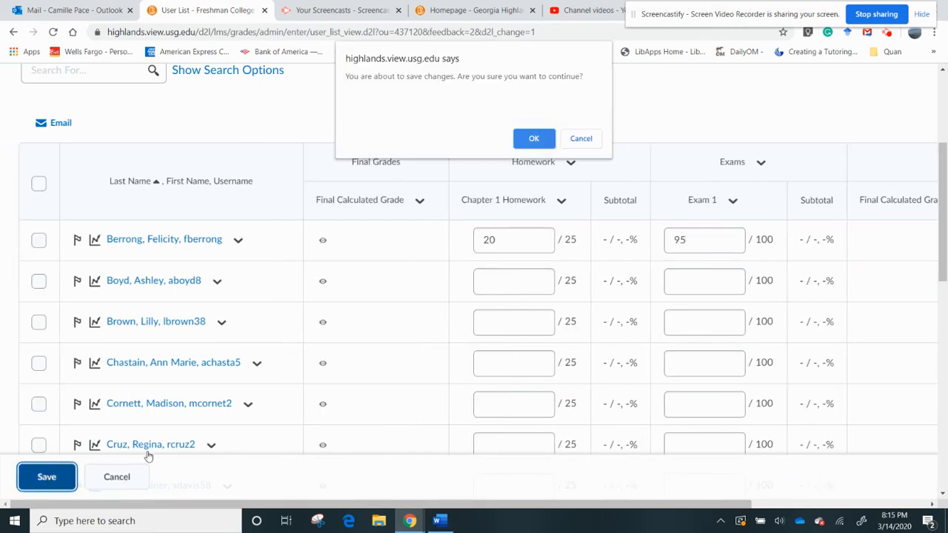
pyautogui.click(530, 140)
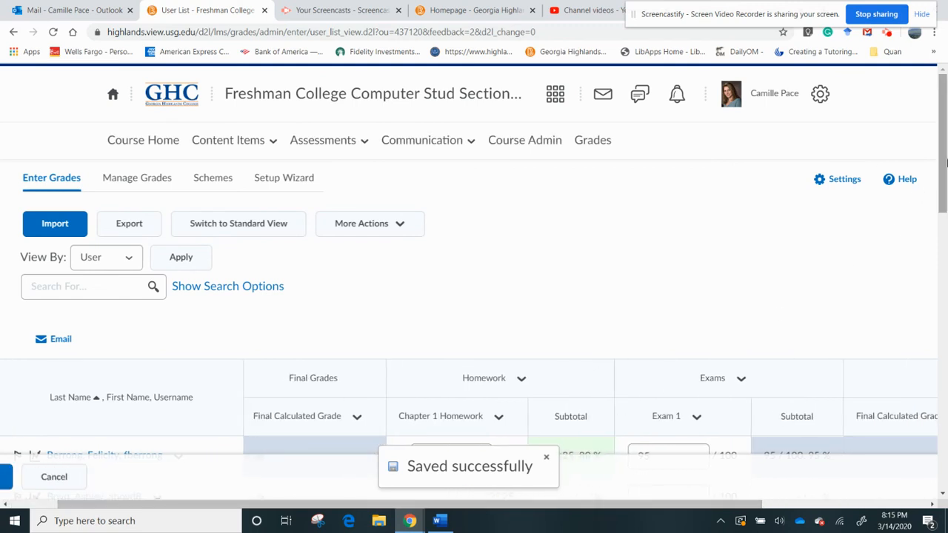
# Check the first student's homework and exam subtotals and open grade entry for the Final Calculated Grade column.
pyautogui.moveTo(941, 99); pyautogui.dragTo(940, 165)
pyautogui.moveTo(367, 505); pyautogui.dragTo(612, 479)
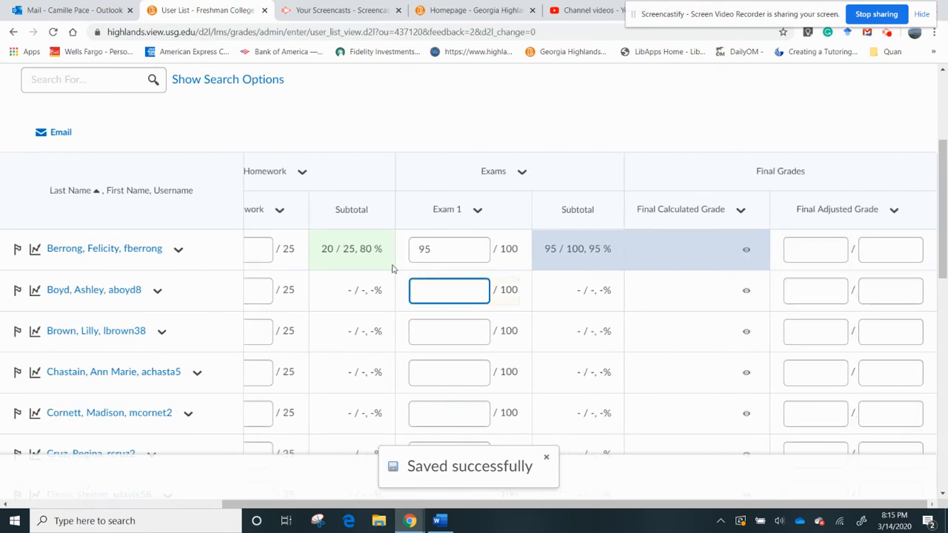
pyautogui.moveTo(432, 505); pyautogui.dragTo(368, 527)
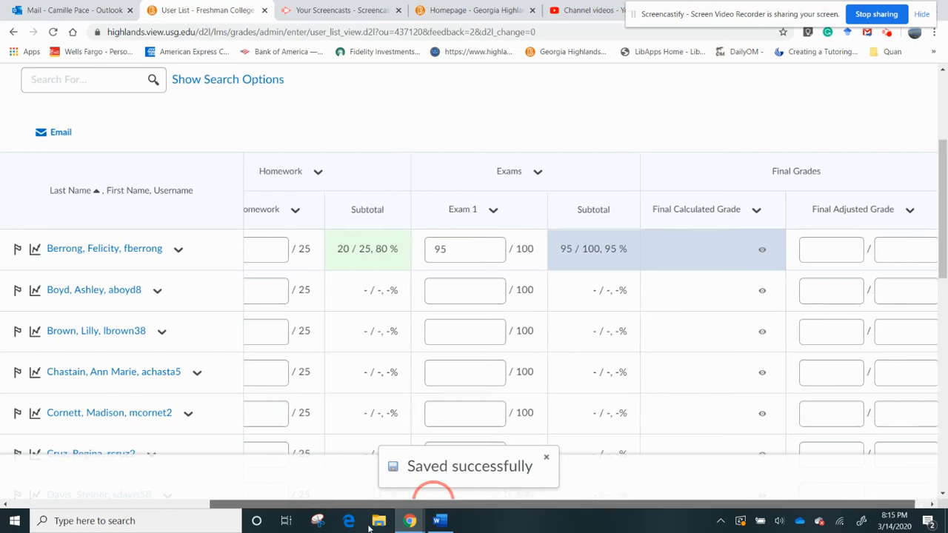
pyautogui.click(419, 209)
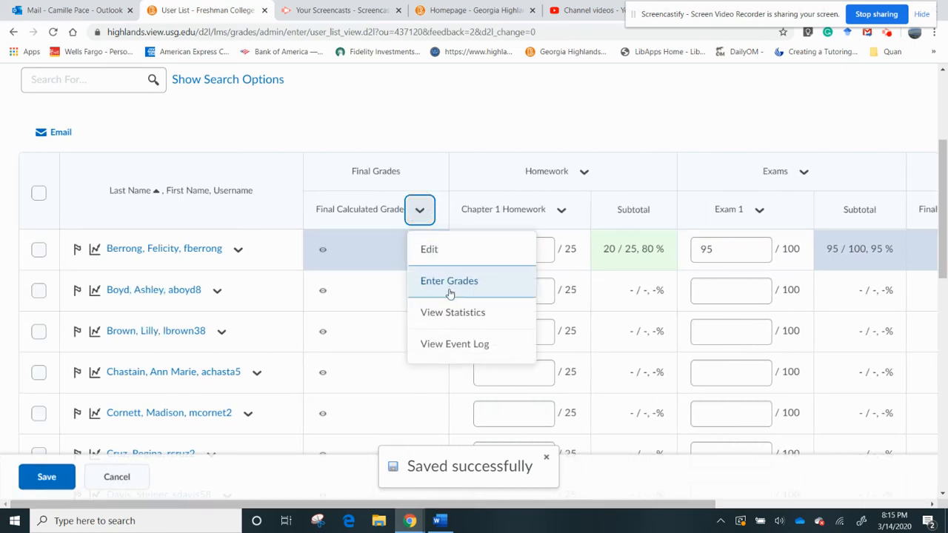
pyautogui.click(450, 282)
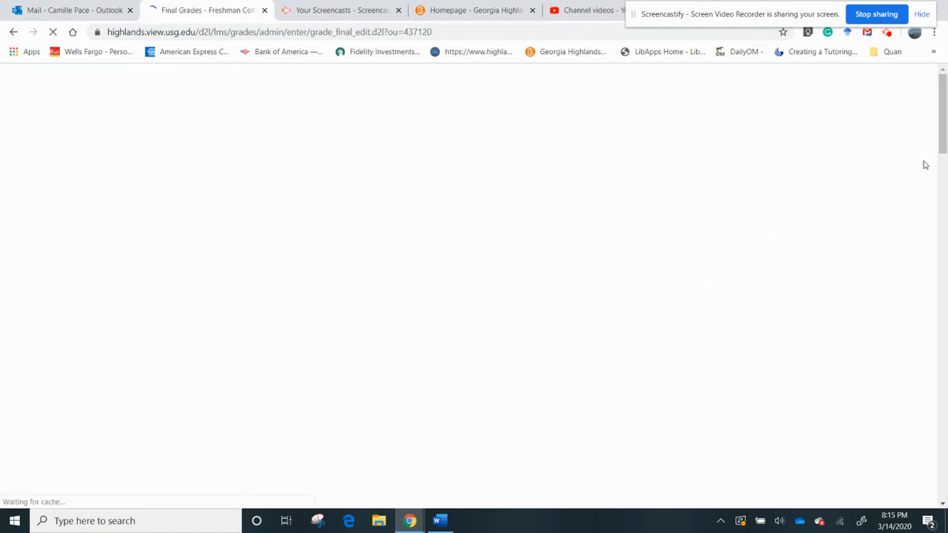
# Review the students' final calculated grades through the end of the list, and save and close the Final Grades page.
pyautogui.moveTo(943, 137); pyautogui.dragTo(938, 219)
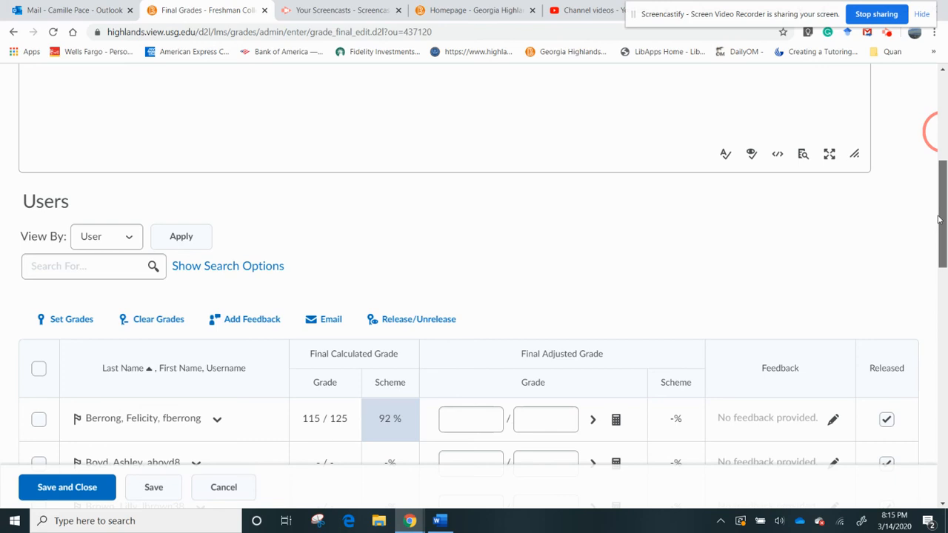
pyautogui.moveTo(939, 219); pyautogui.dragTo(938, 461)
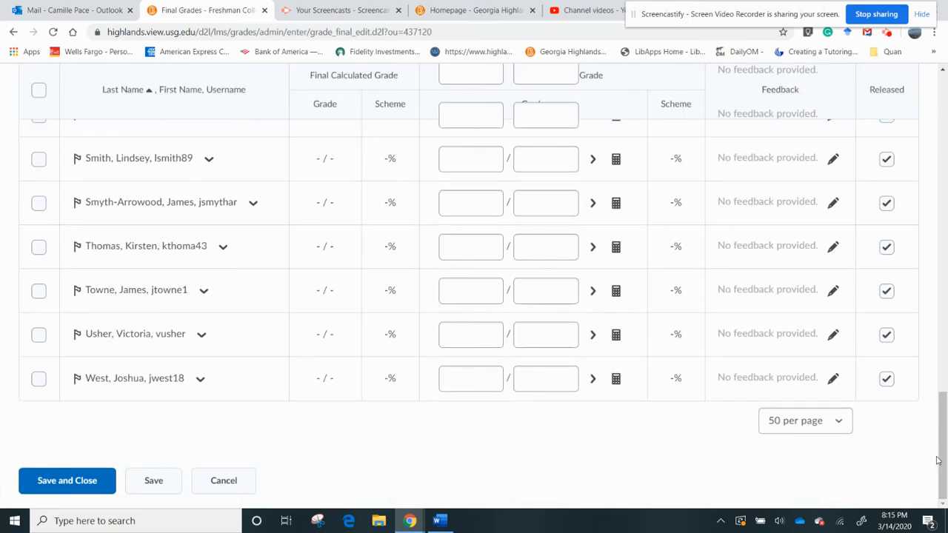
pyautogui.click(59, 483)
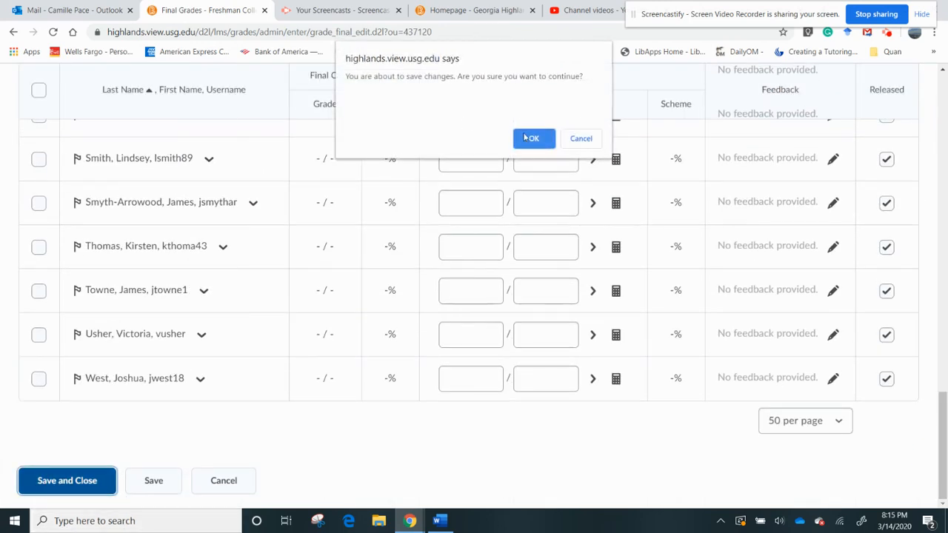
pyautogui.click(530, 139)
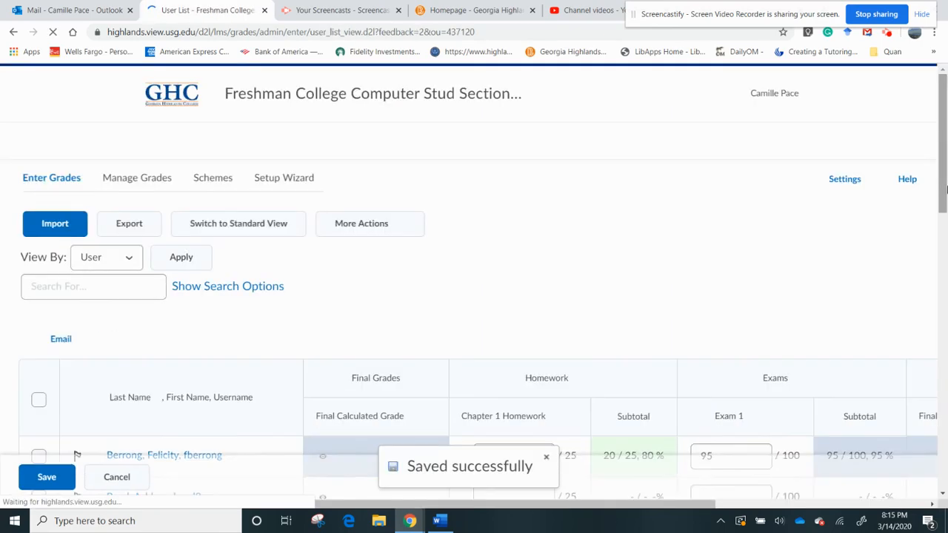
# Create a new numeric grade item named Exam 1 Test Corrections from grade management and assign it to the Exams category.
pyautogui.moveTo(940, 167); pyautogui.dragTo(928, 141)
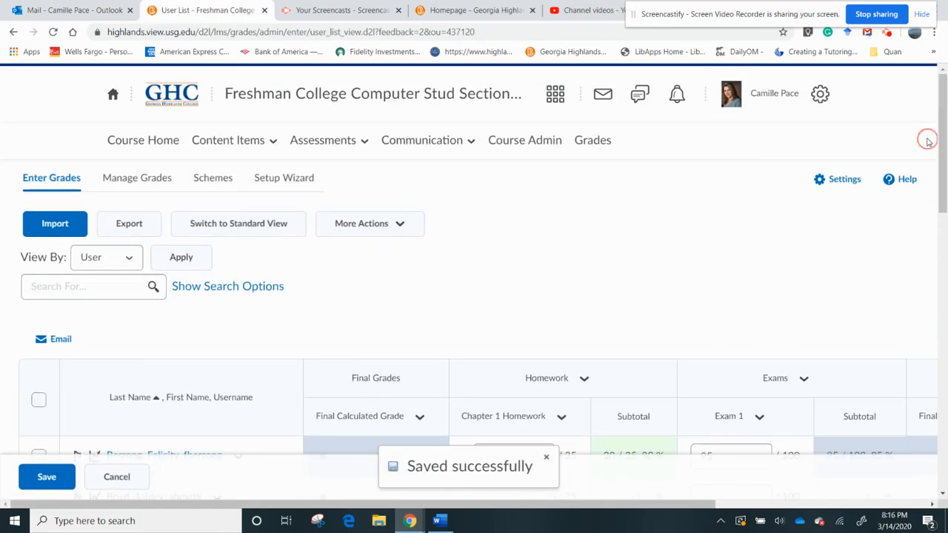
pyautogui.click(122, 181)
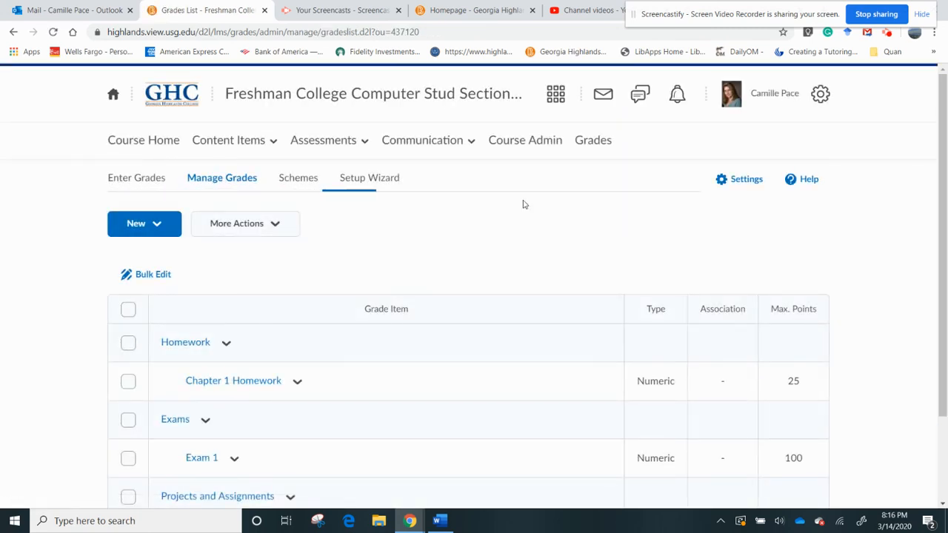
pyautogui.click(157, 225)
pyautogui.click(155, 262)
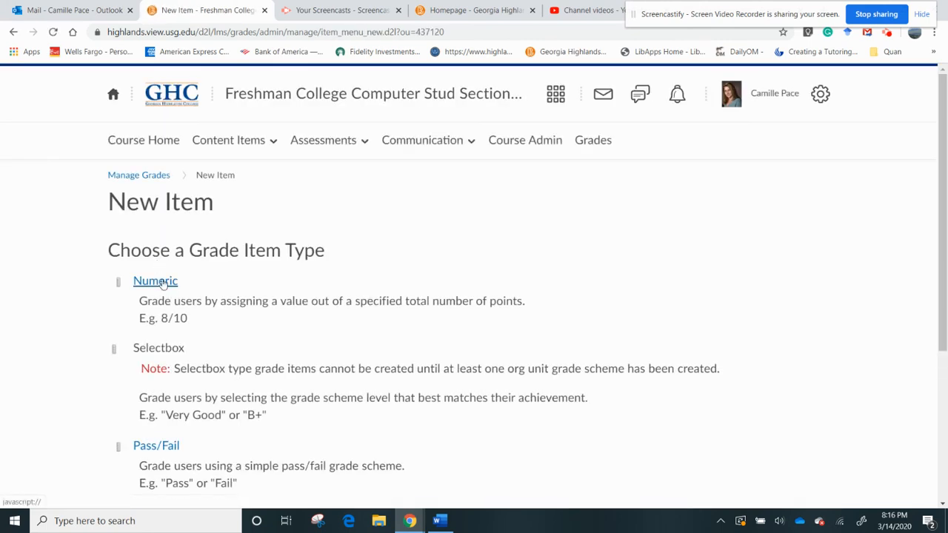
pyautogui.click(155, 281)
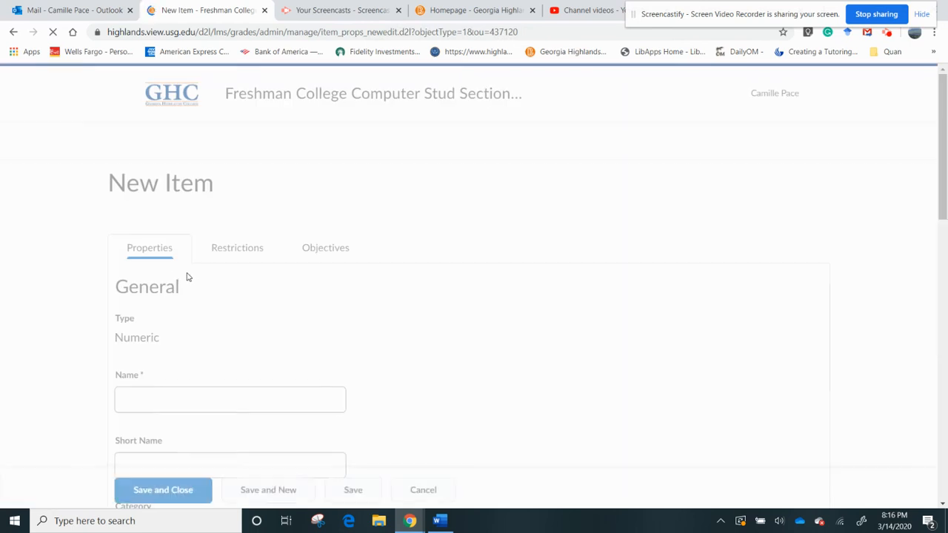
pyautogui.click(160, 393)
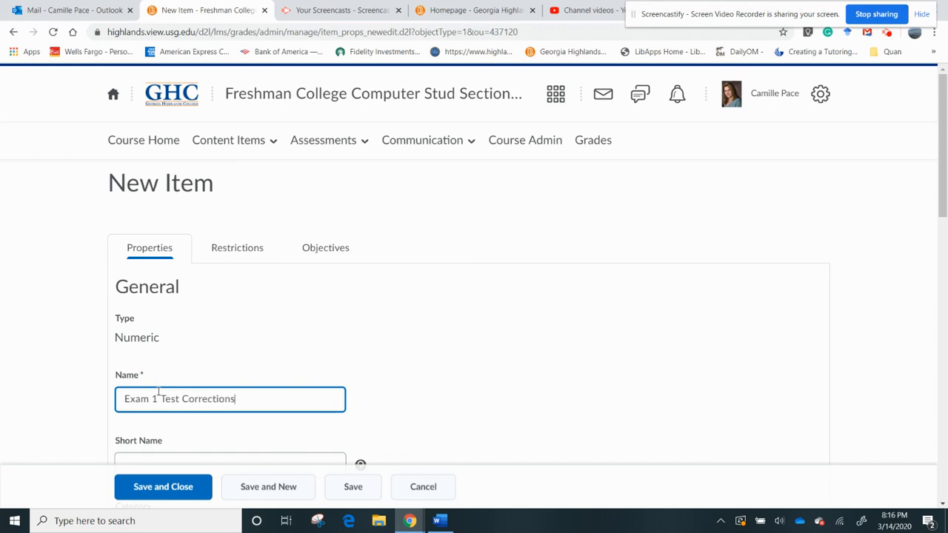
pyautogui.moveTo(943, 100); pyautogui.dragTo(943, 172)
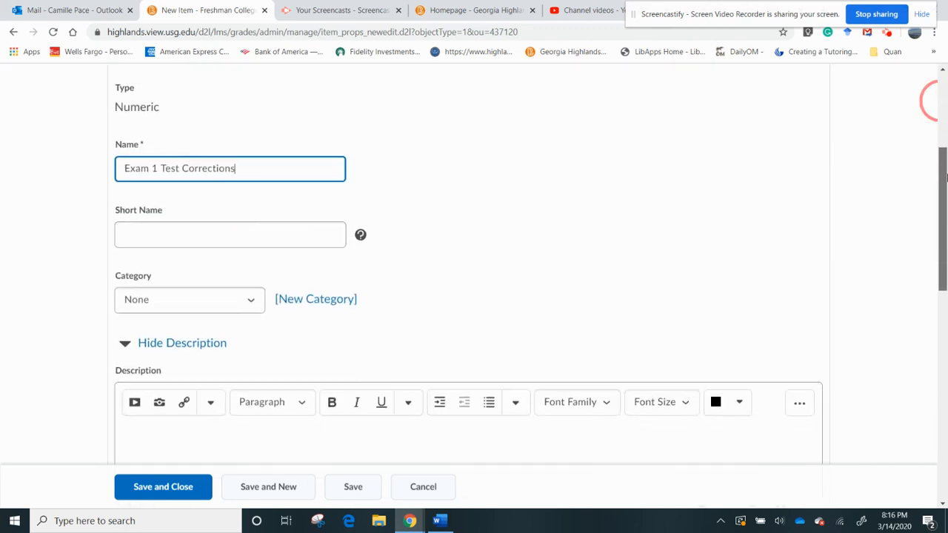
pyautogui.click(256, 299)
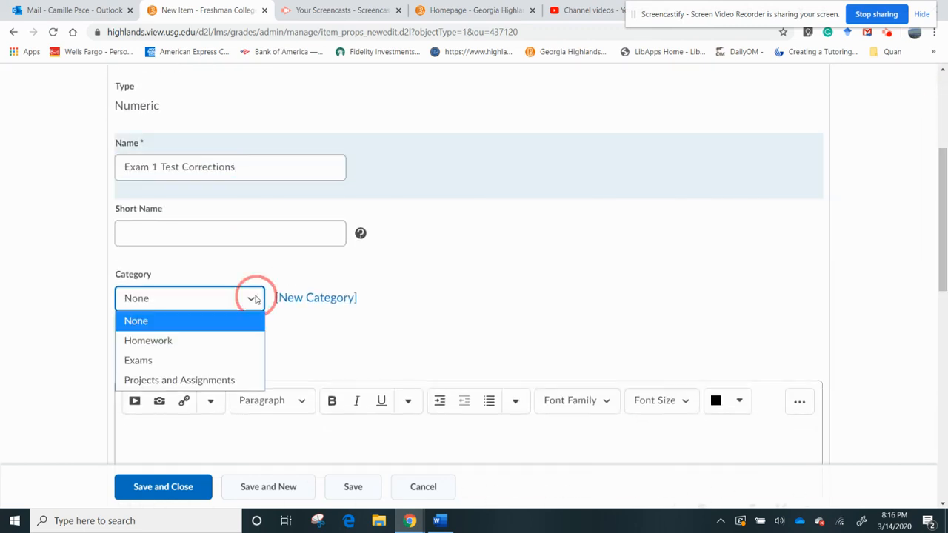
pyautogui.click(227, 360)
# Mark the test corrections item as Bonus with 5 maximum points, and save and close it.
pyautogui.click(938, 212)
pyautogui.scroll(-6, 937, 212)
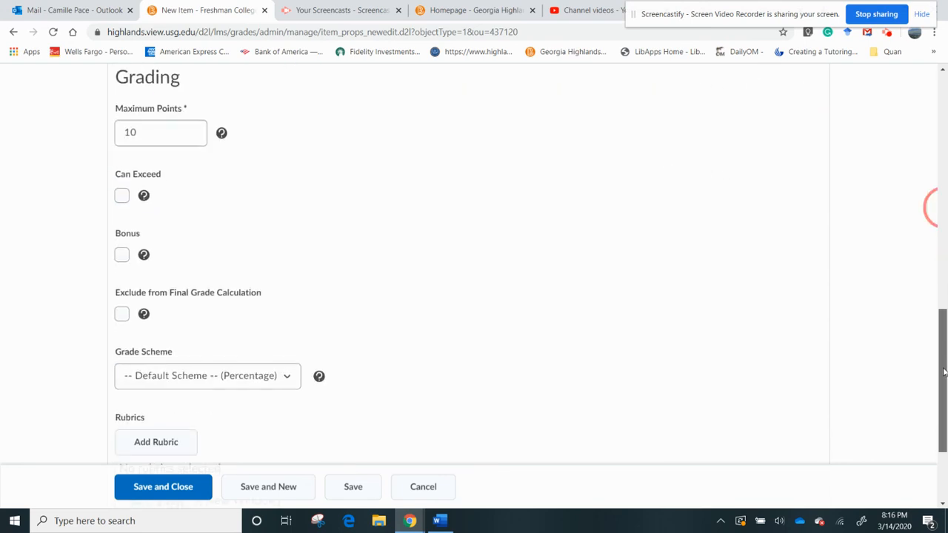
pyautogui.click(122, 255)
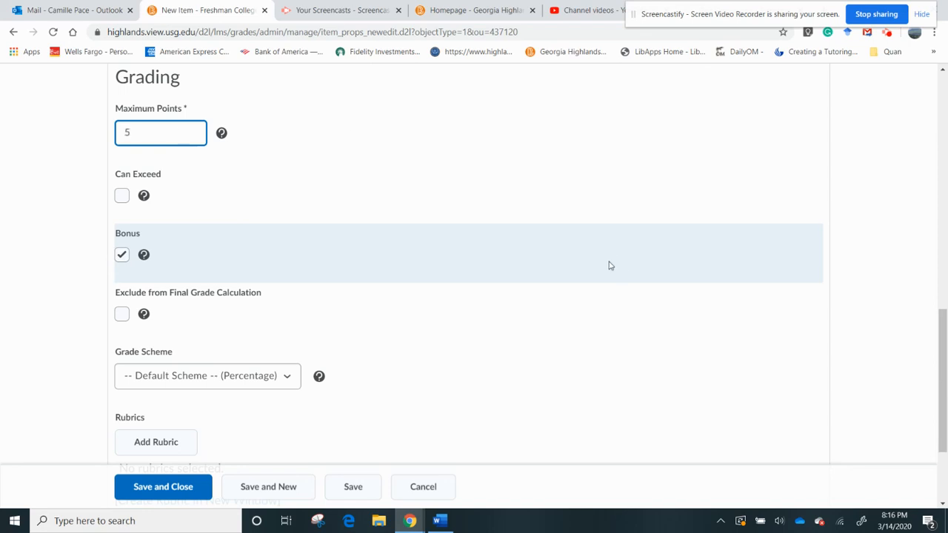
pyautogui.moveTo(942, 343); pyautogui.dragTo(942, 390)
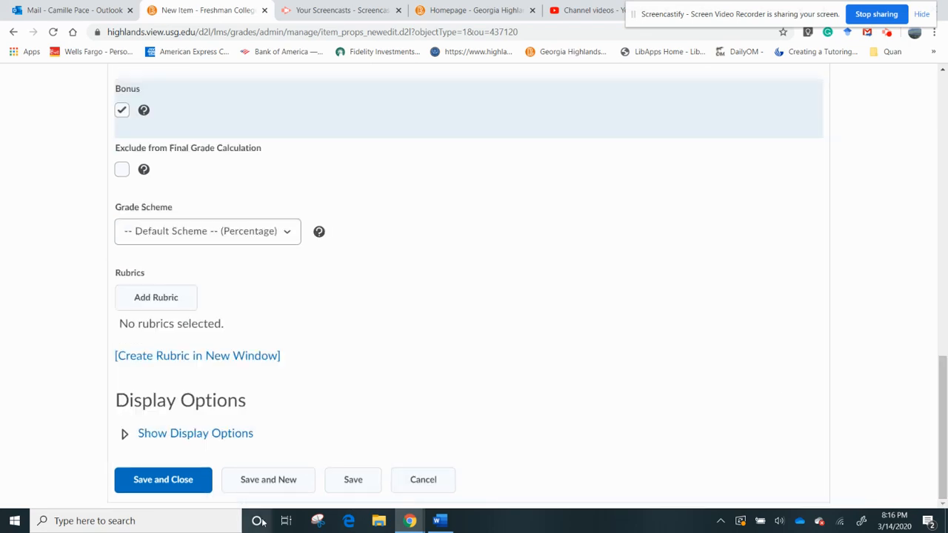
pyautogui.click(171, 481)
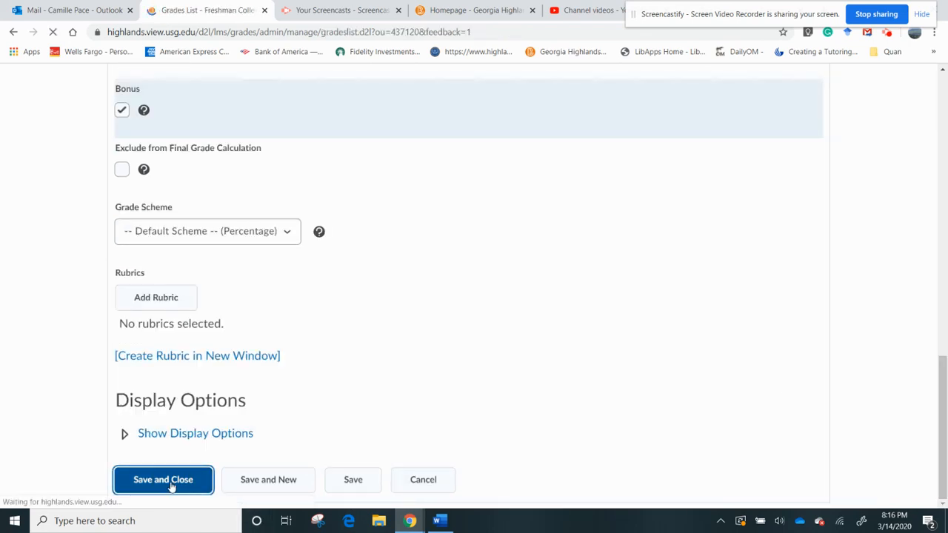
pyautogui.click(942, 386)
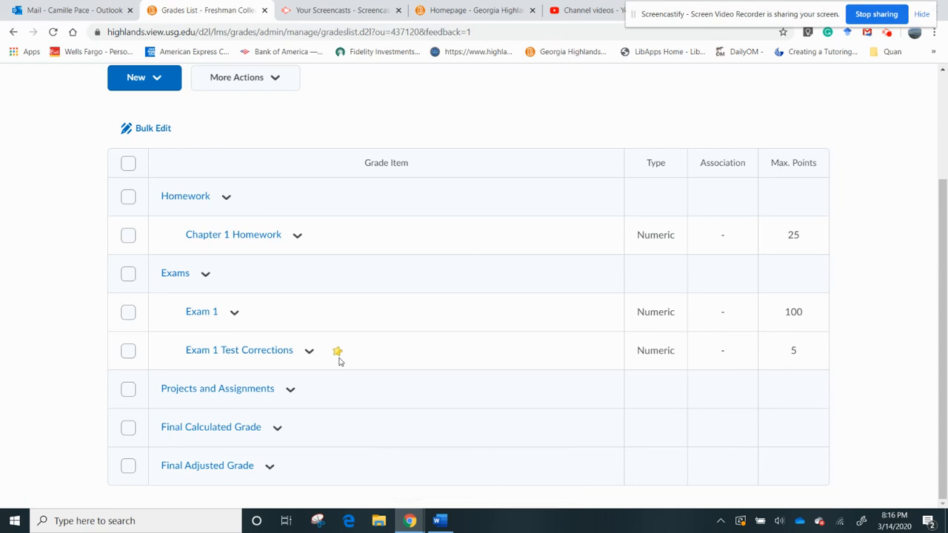
pyautogui.moveTo(945, 400); pyautogui.dragTo(940, 359)
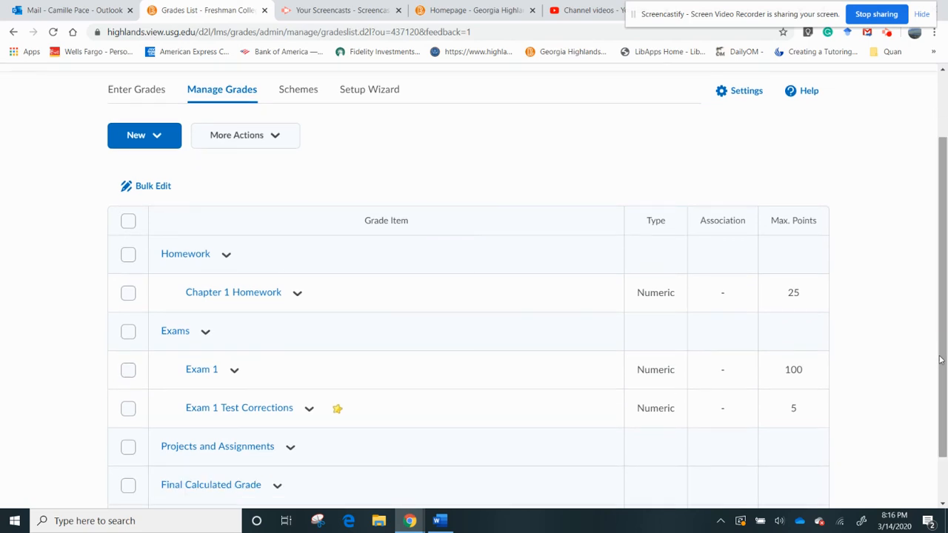
pyautogui.click(160, 140)
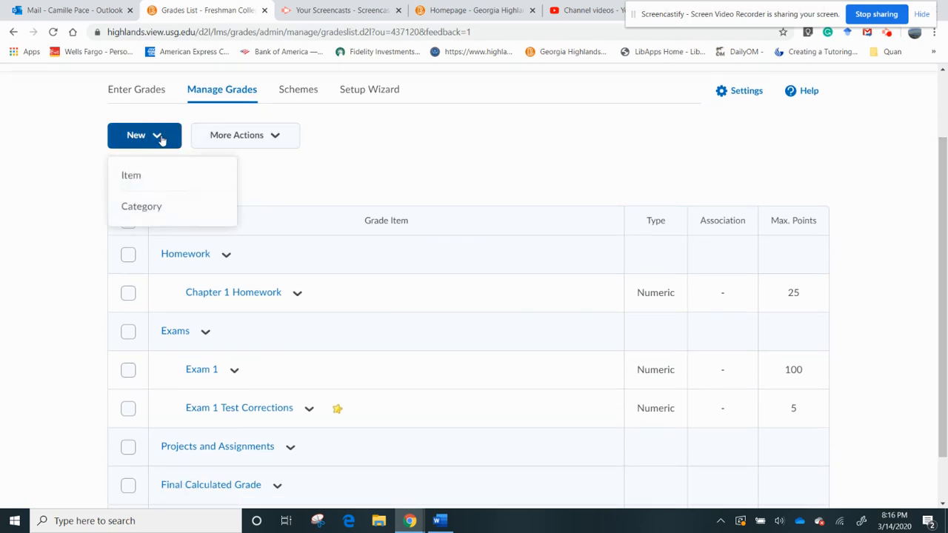
pyautogui.click(158, 177)
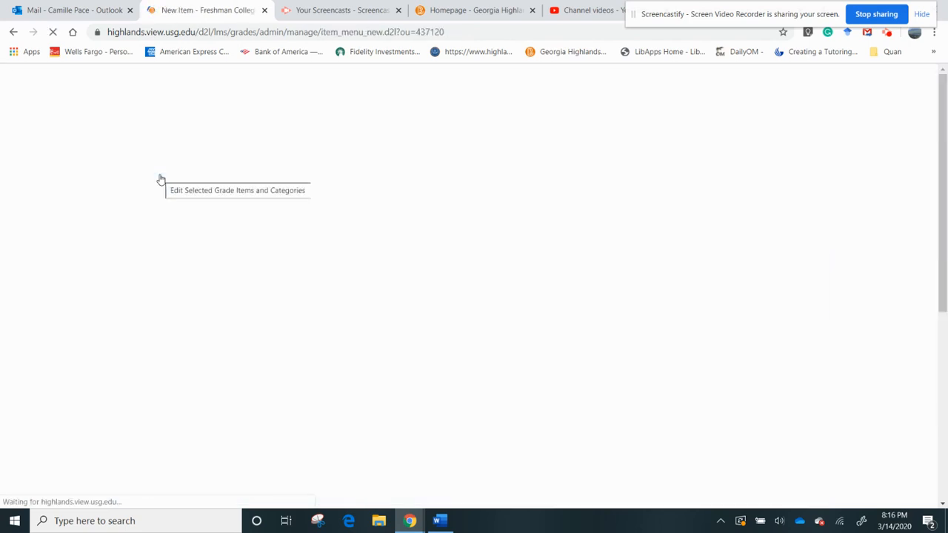
pyautogui.click(150, 282)
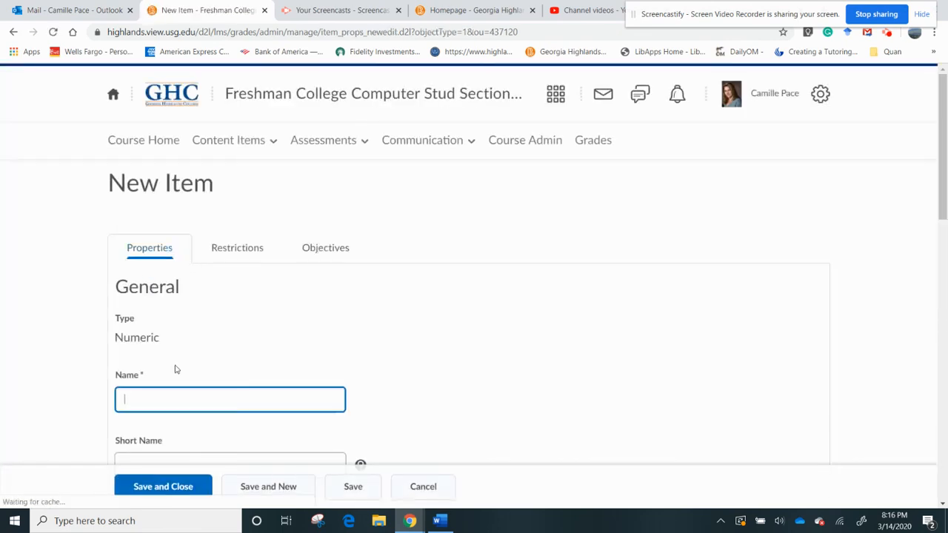
pyautogui.moveTo(943, 137); pyautogui.dragTo(947, 246)
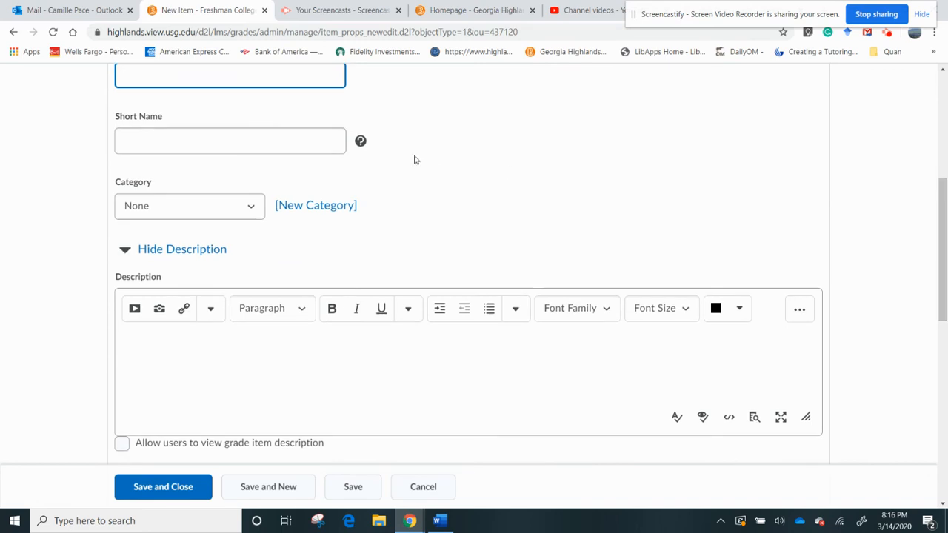
pyautogui.click(244, 218)
pyautogui.click(244, 218)
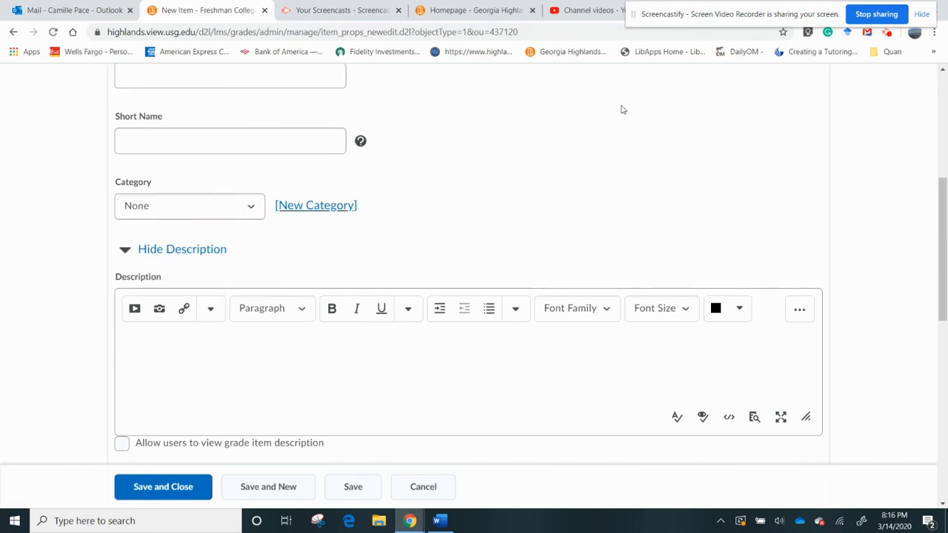
pyautogui.moveTo(945, 217); pyautogui.dragTo(940, 395)
pyautogui.click(412, 486)
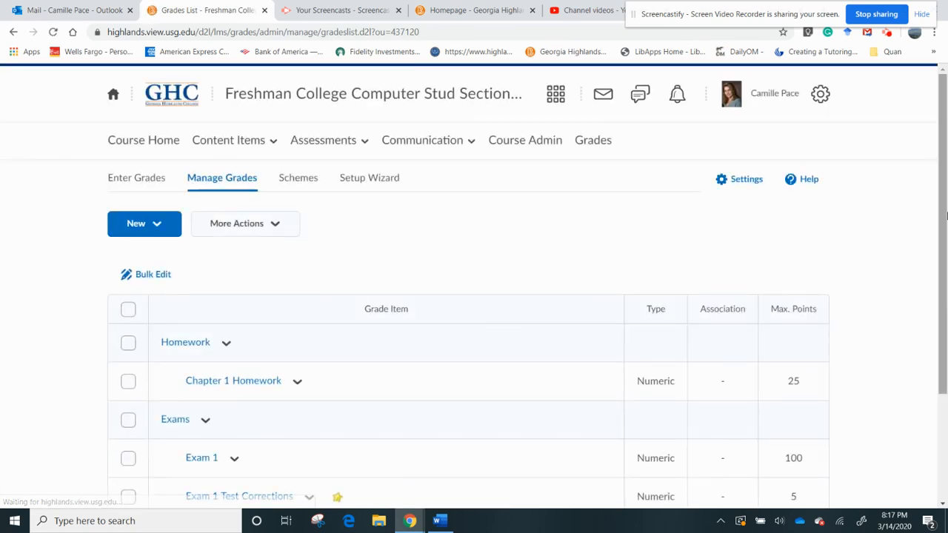
# Review the Exam 1 grade entry page through the end of the student list, then save, close it and open the Enter Grades list.
pyautogui.scroll(-2, 412, 482)
pyautogui.click(238, 309)
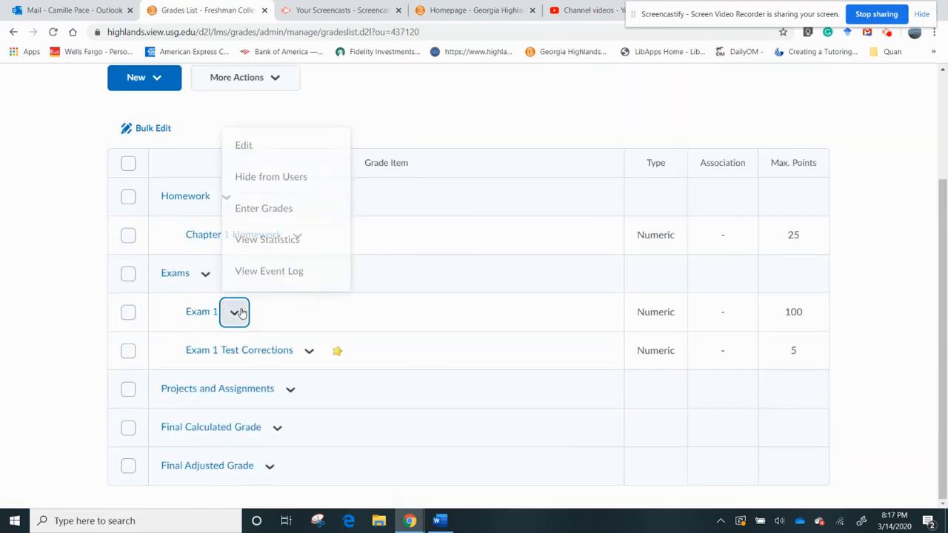
pyautogui.click(273, 209)
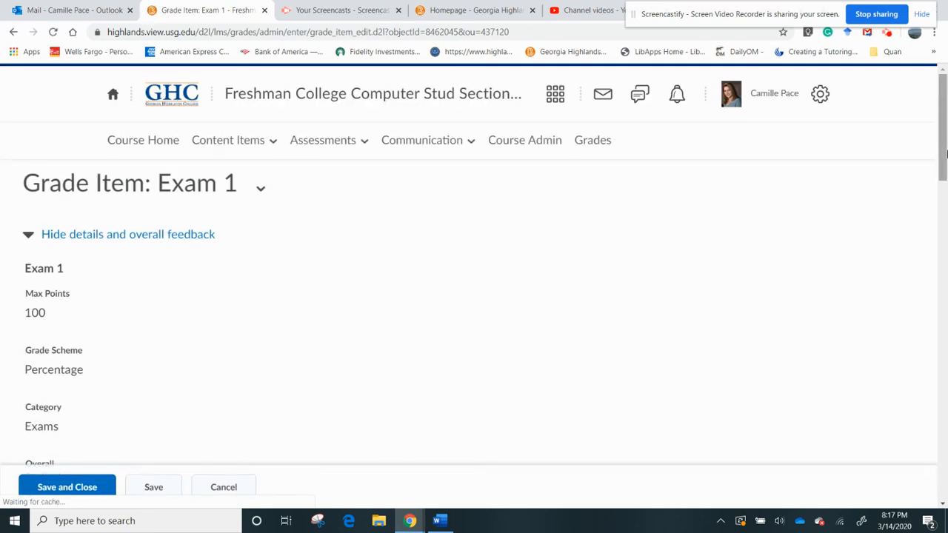
pyautogui.moveTo(939, 152); pyautogui.dragTo(922, 482)
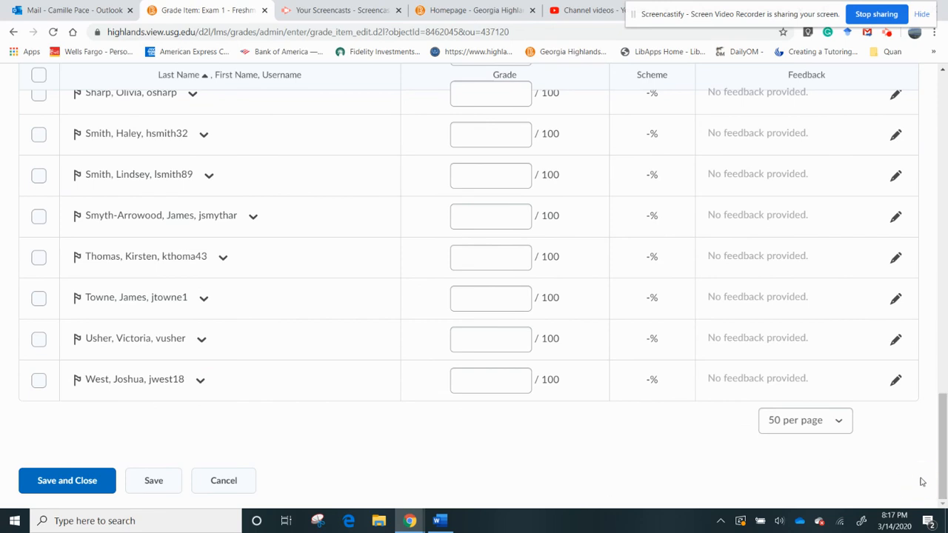
pyautogui.click(66, 480)
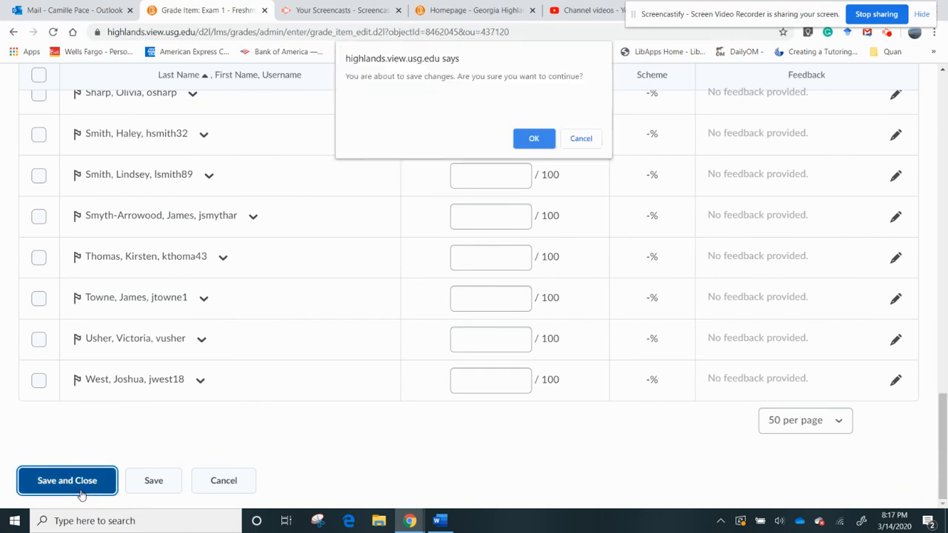
pyautogui.click(533, 139)
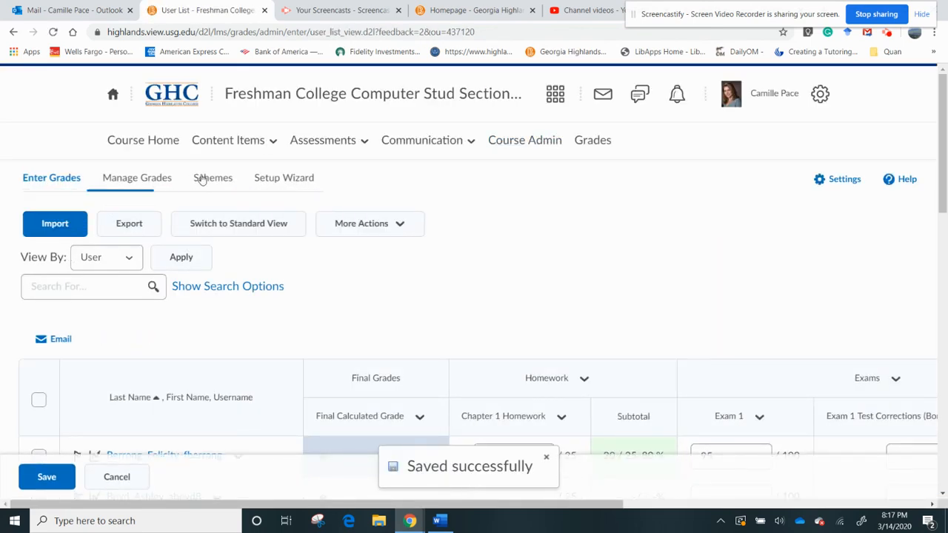
pyautogui.click(65, 179)
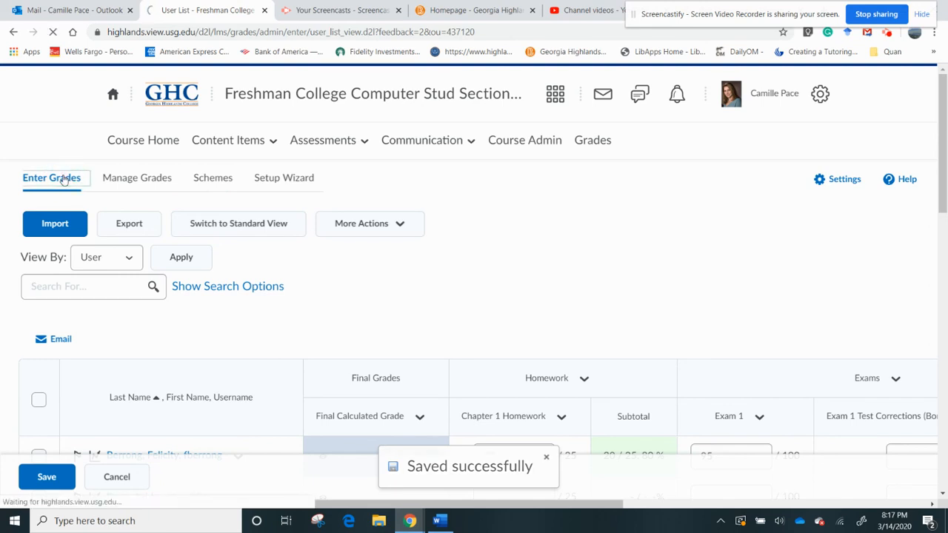